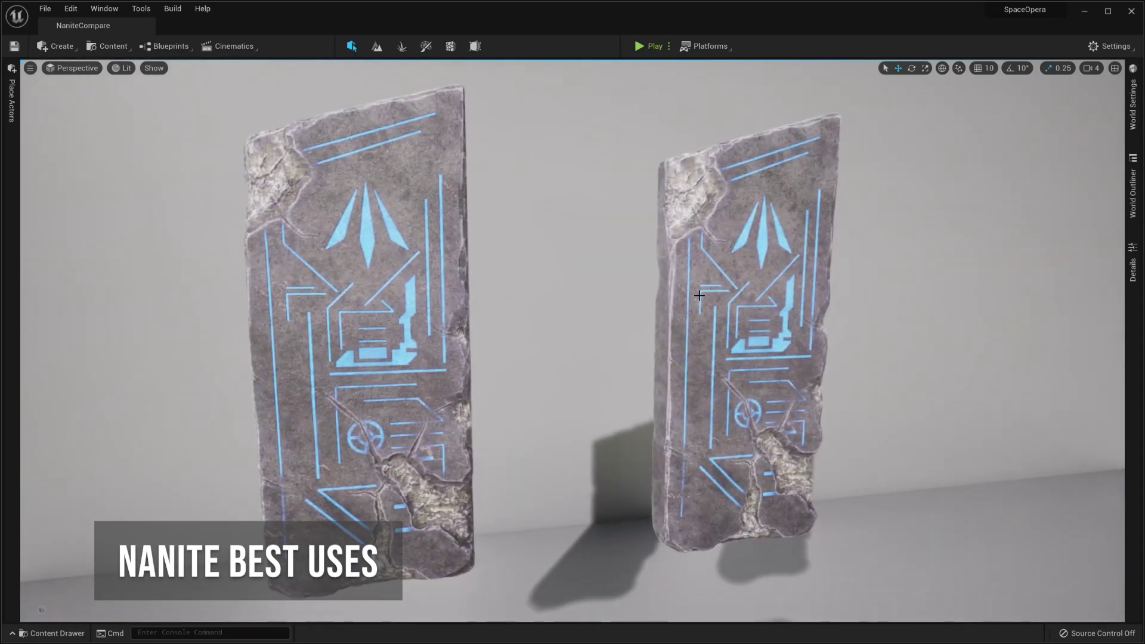
- Examine the Low Poly and Nanite tablets up close to compare their surface detail
right_click_drag(699, 296, 823, 393)
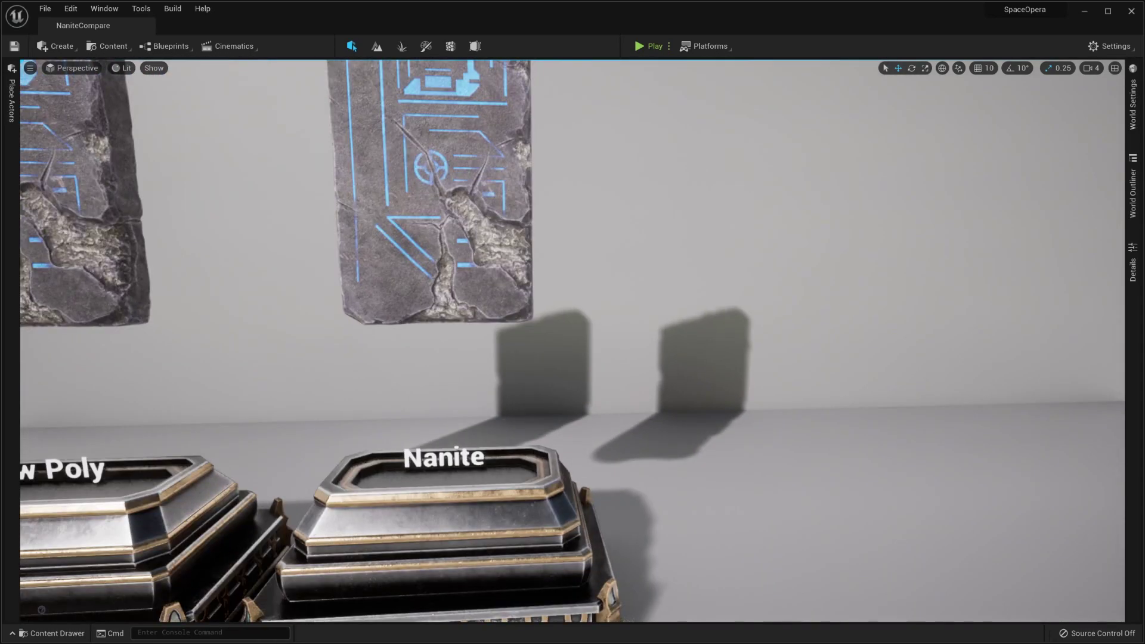
right_click_drag(573, 340, 626, 261)
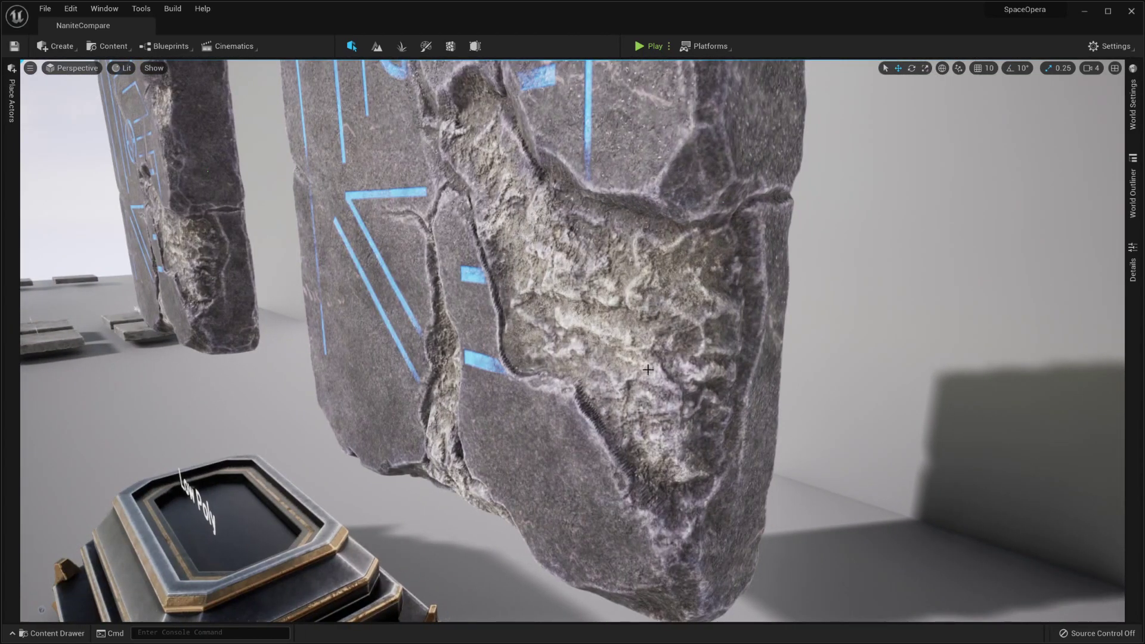
right_click_drag(653, 317, 555, 357)
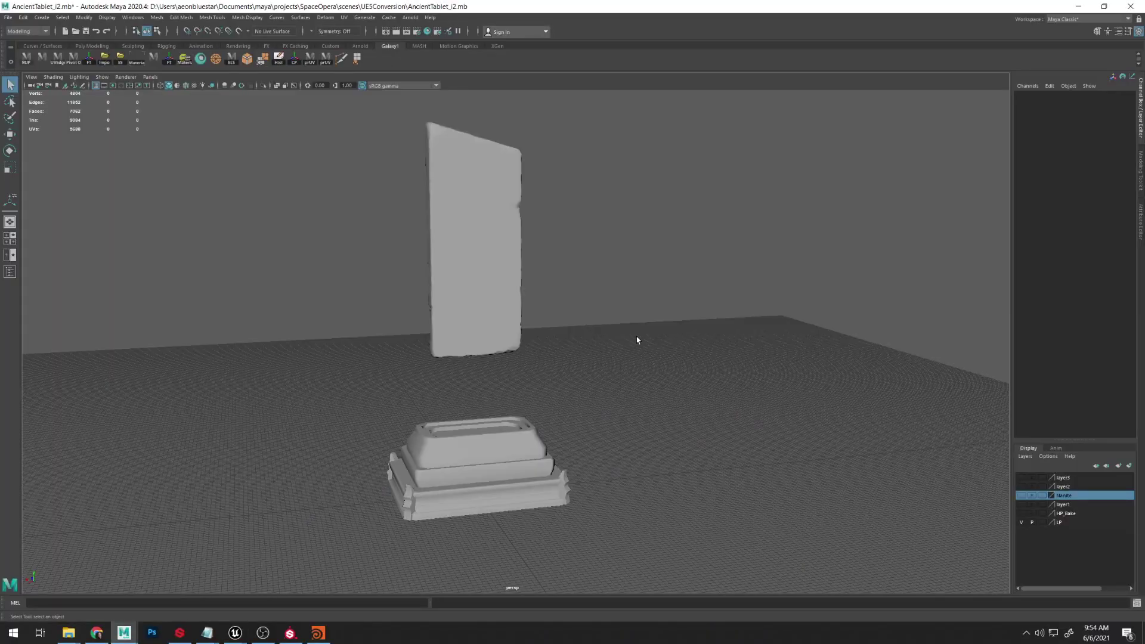
- In Maya, select the low-poly tablet and pedestal mesh and inspect its wireframe
middle_click_drag(637, 341, 708, 327, "alt")
left_click_drag(707, 327, 715, 330, "alt")
left_click(573, 280)
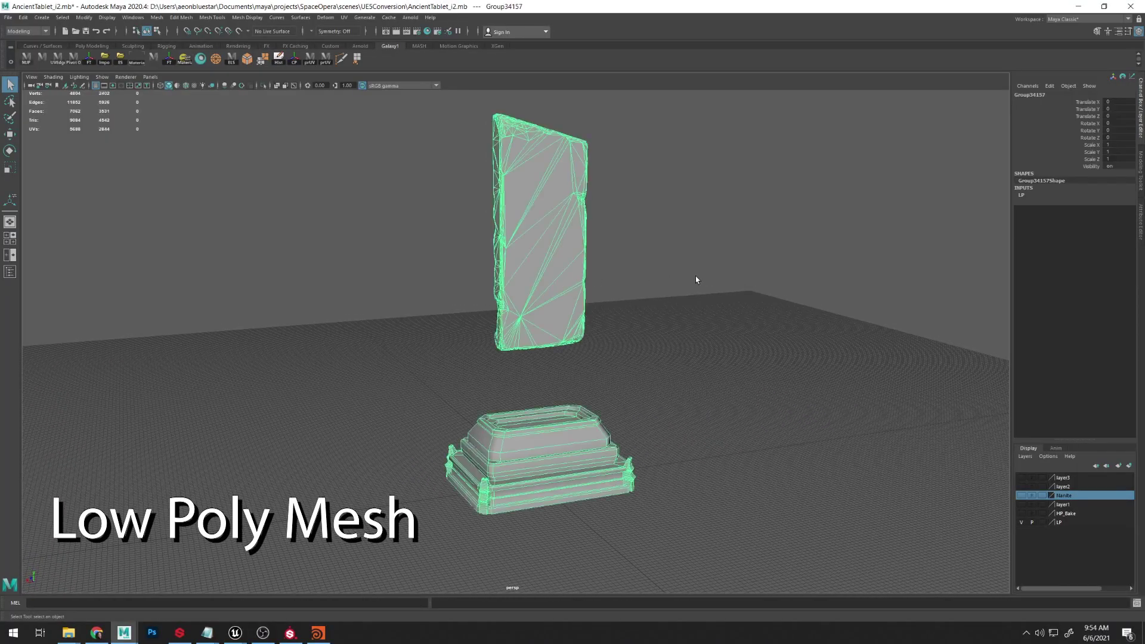
left_click_drag(696, 280, 685, 307, "alt")
middle_click_drag(685, 307, 708, 291, "alt")
- Hide the LP display layer and show the HP_Bake layer
left_click(1021, 523)
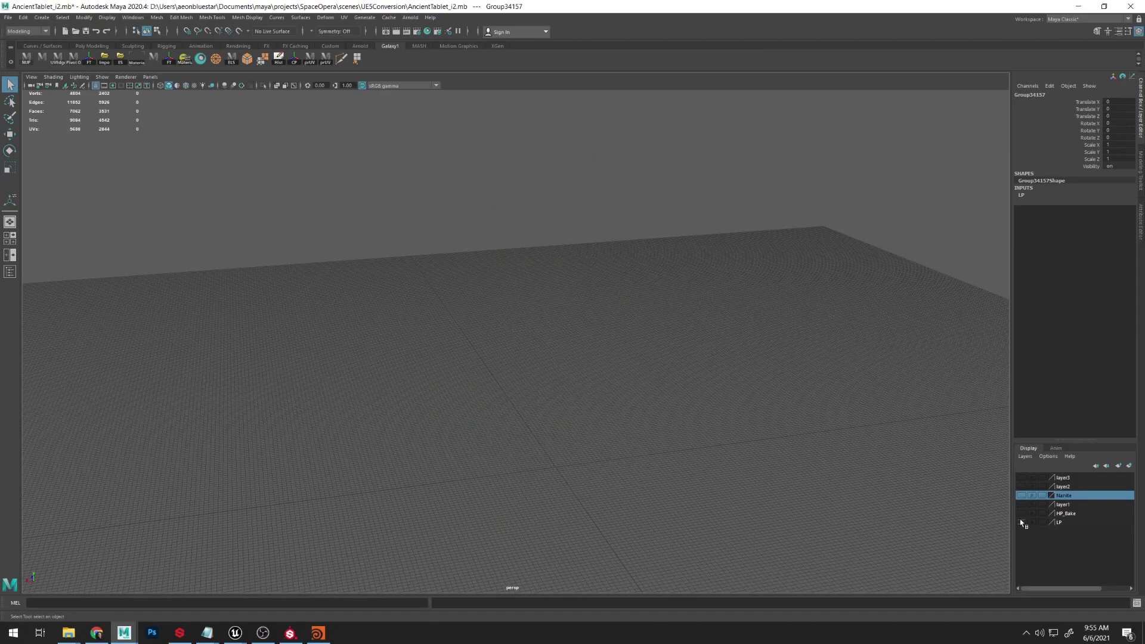
left_click(1021, 514)
middle_click_drag(741, 311, 764, 316, "alt")
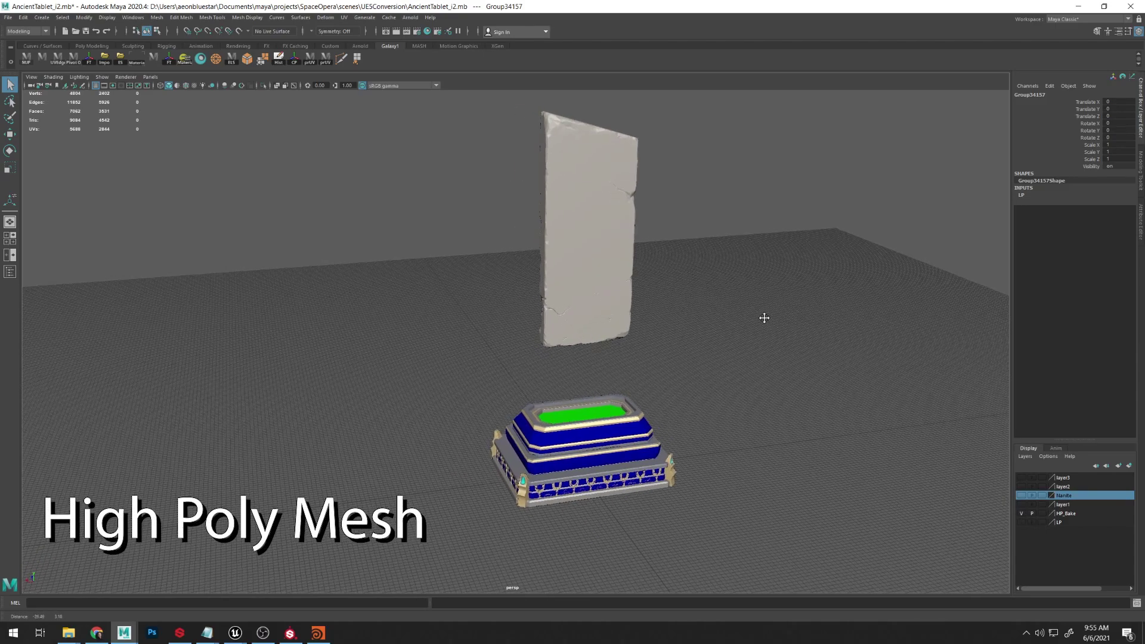
- Select the high-poly tablet to inspect its wireframe, and clear the selection
left_click_drag(764, 317, 760, 307, "alt")
right_click_drag(727, 251, 727, 252, "alt")
left_click(578, 230)
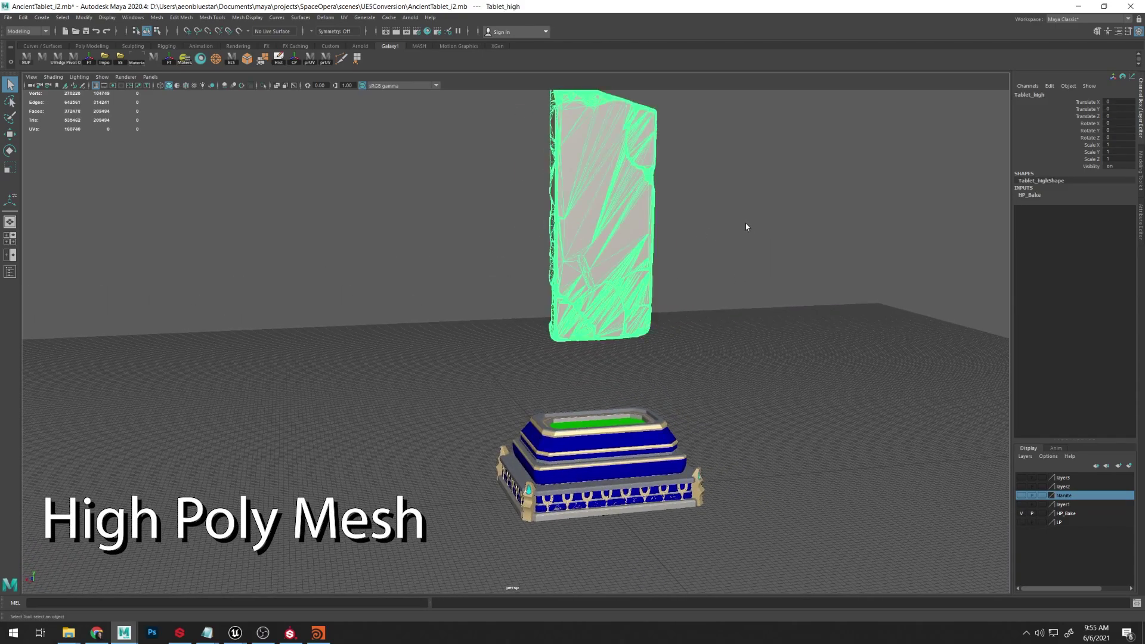
left_click_drag(749, 231, 709, 265, "alt")
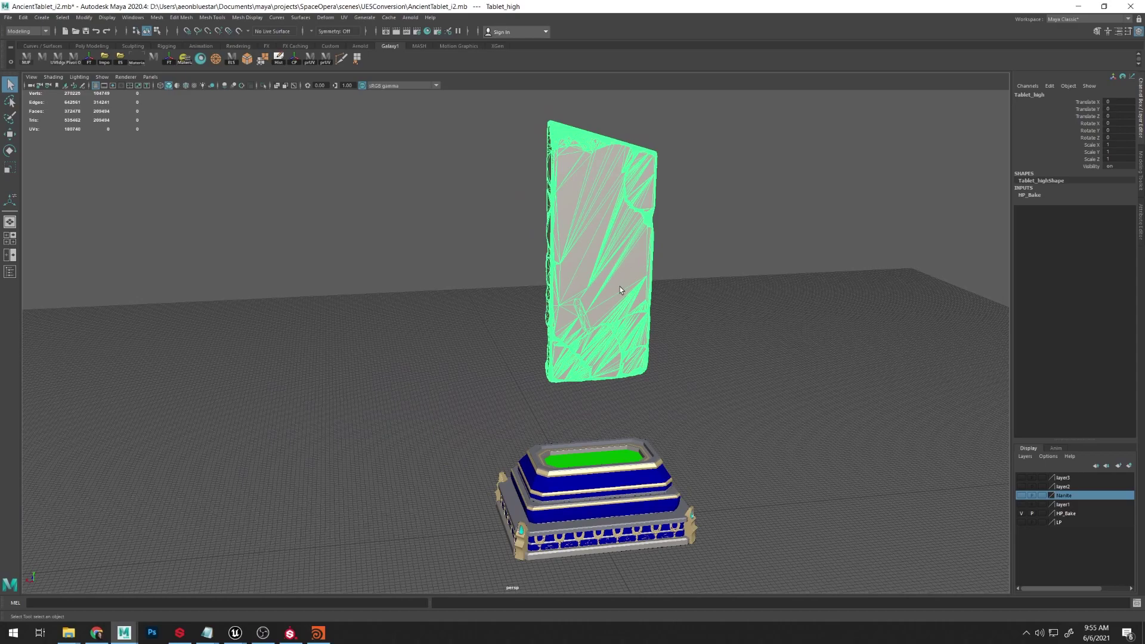
left_click(740, 435)
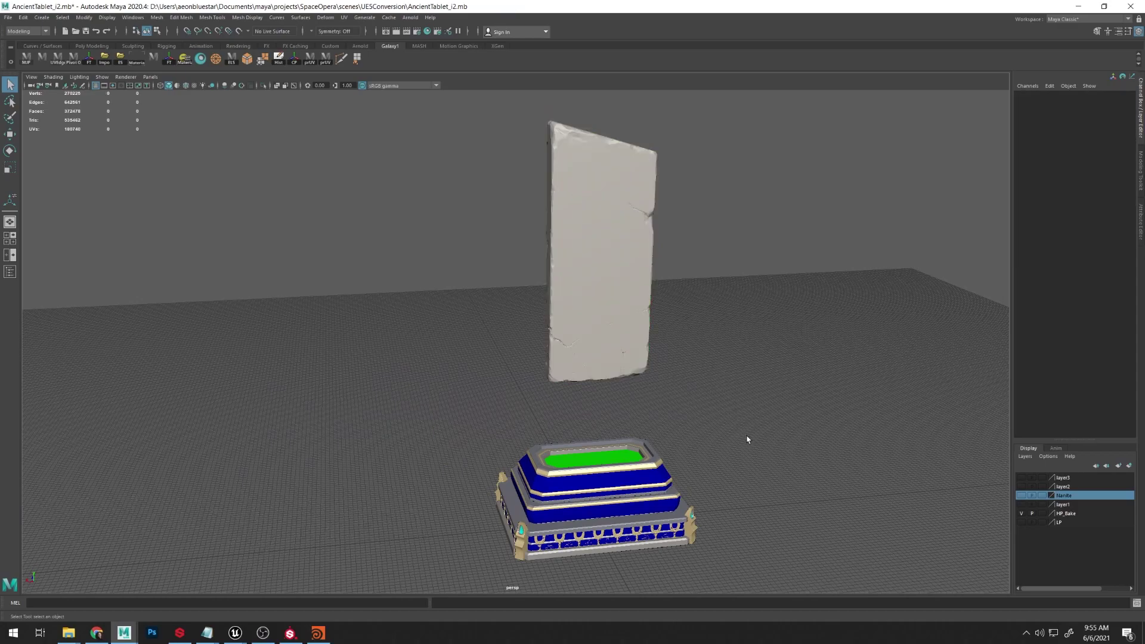
- Inspect the wireframes of the high-poly base and its corner ornaments by selecting each in turn
scroll(708, 335, "up", 10)
left_click_drag(828, 370, 813, 321, "alt")
left_click(608, 372)
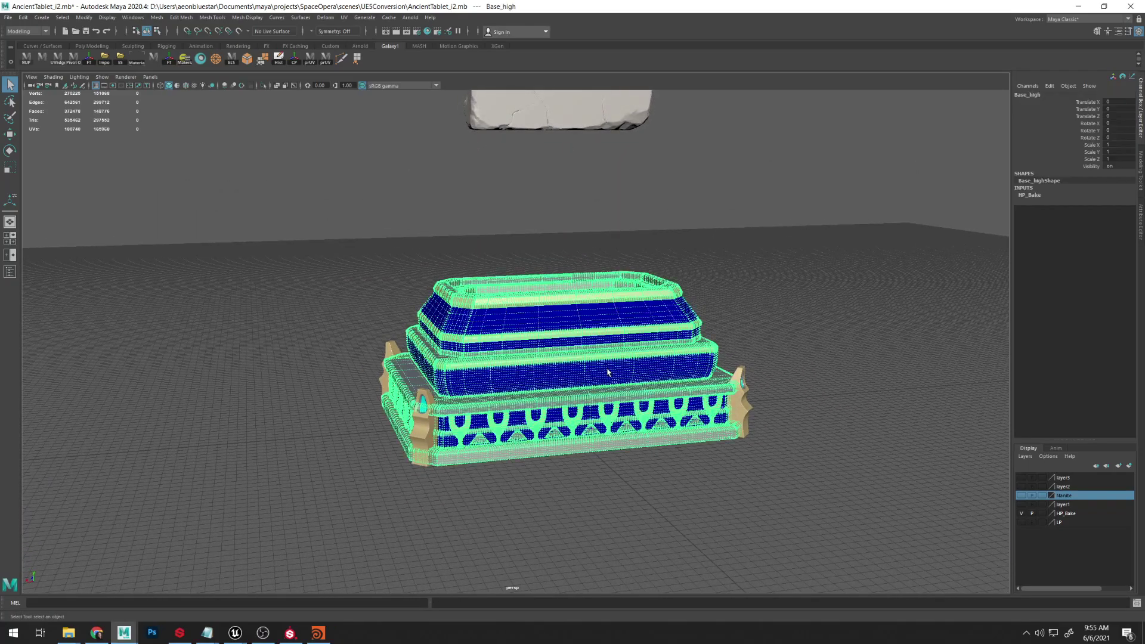
left_click_drag(741, 383, 707, 344, "alt")
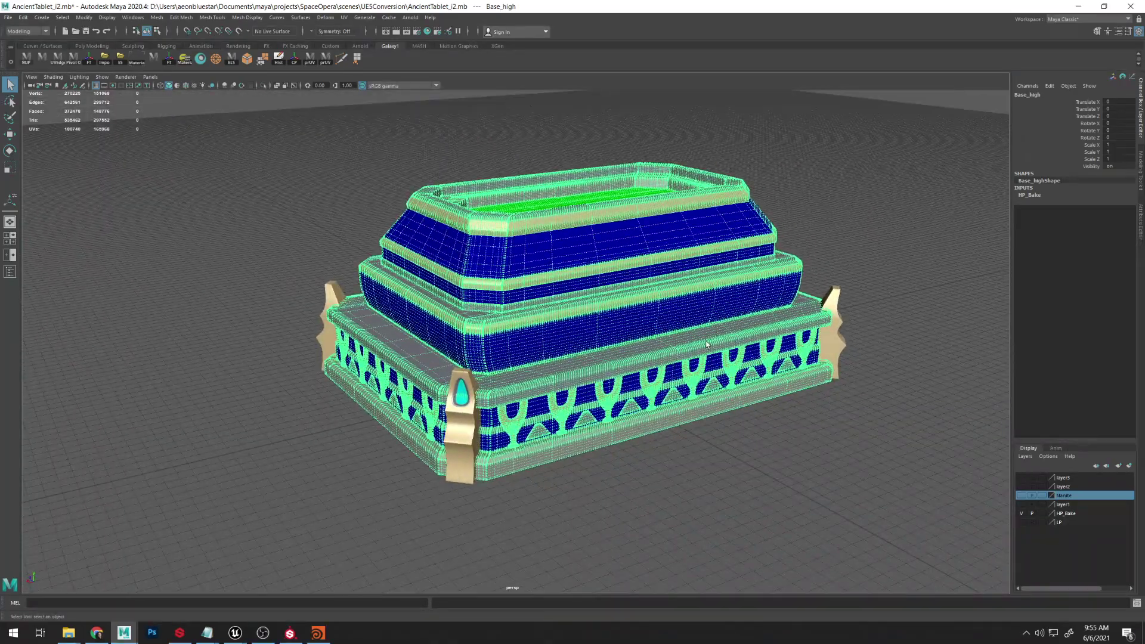
scroll(706, 345, "up", 5)
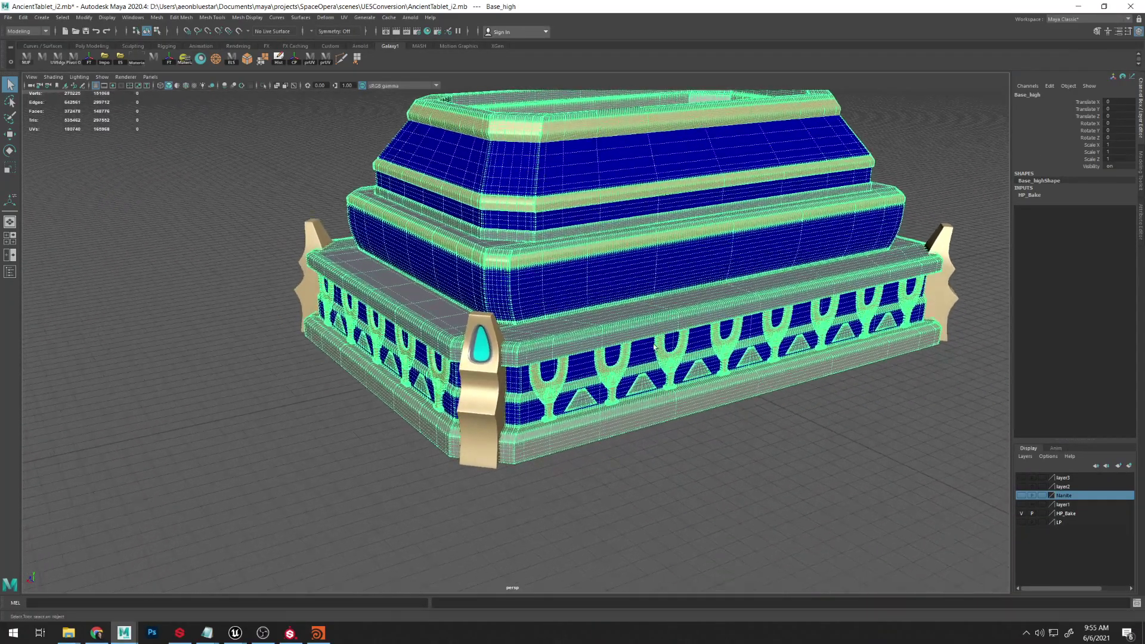
left_click(494, 405)
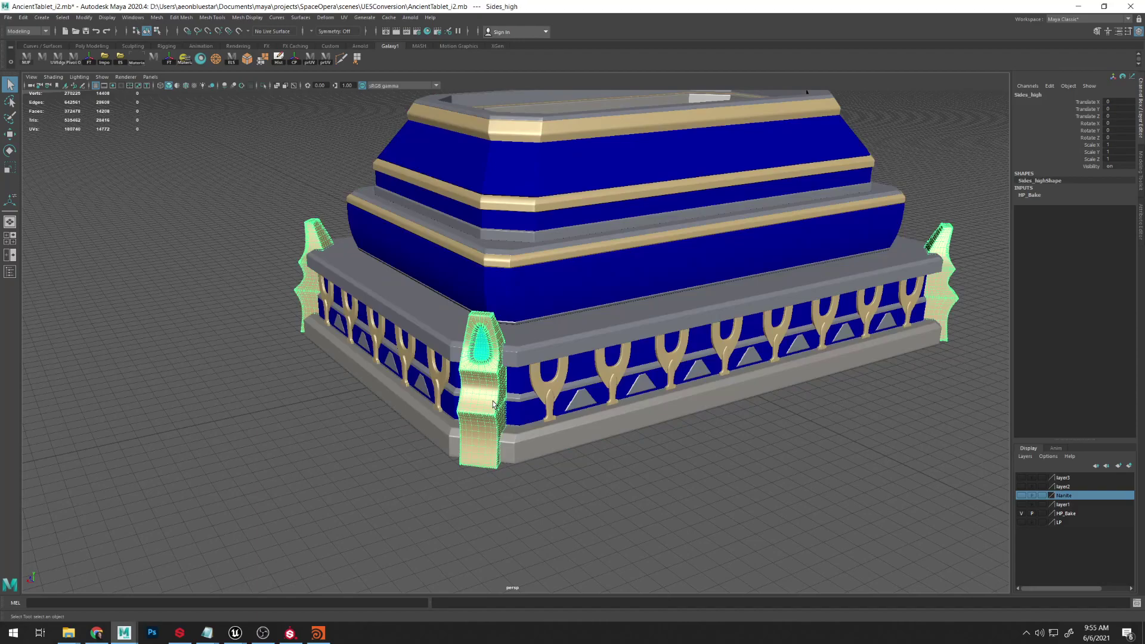
- Show the LP layer instead of HP_Bake and inspect the low-poly base and corner ornaments for comparison
left_click(1021, 513)
left_click(1021, 522)
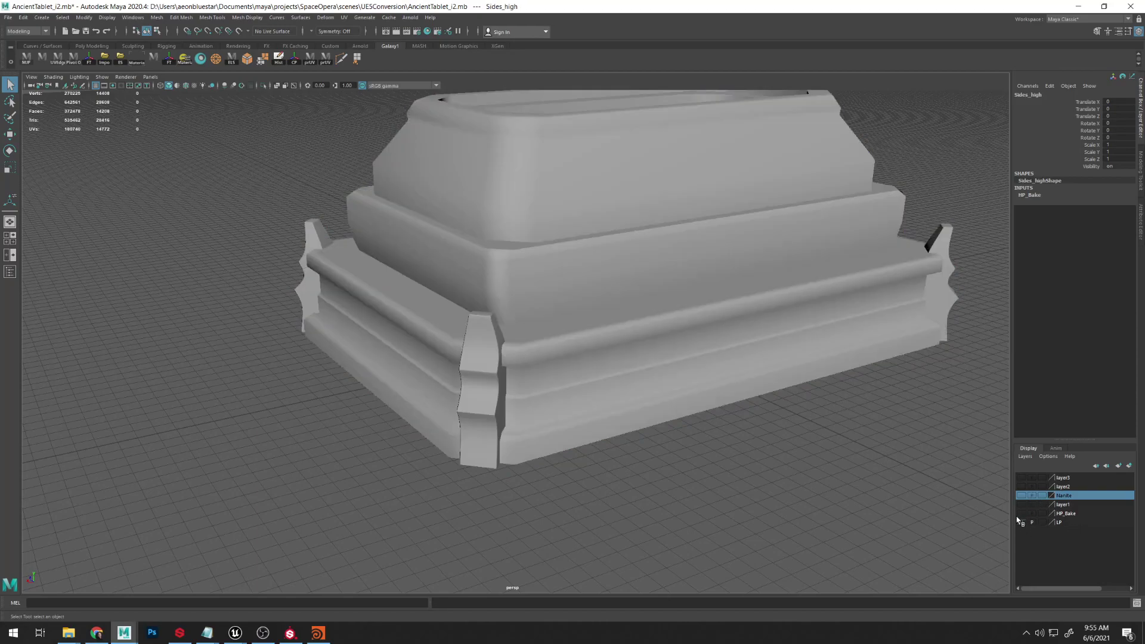
left_click(600, 349)
left_click(484, 350)
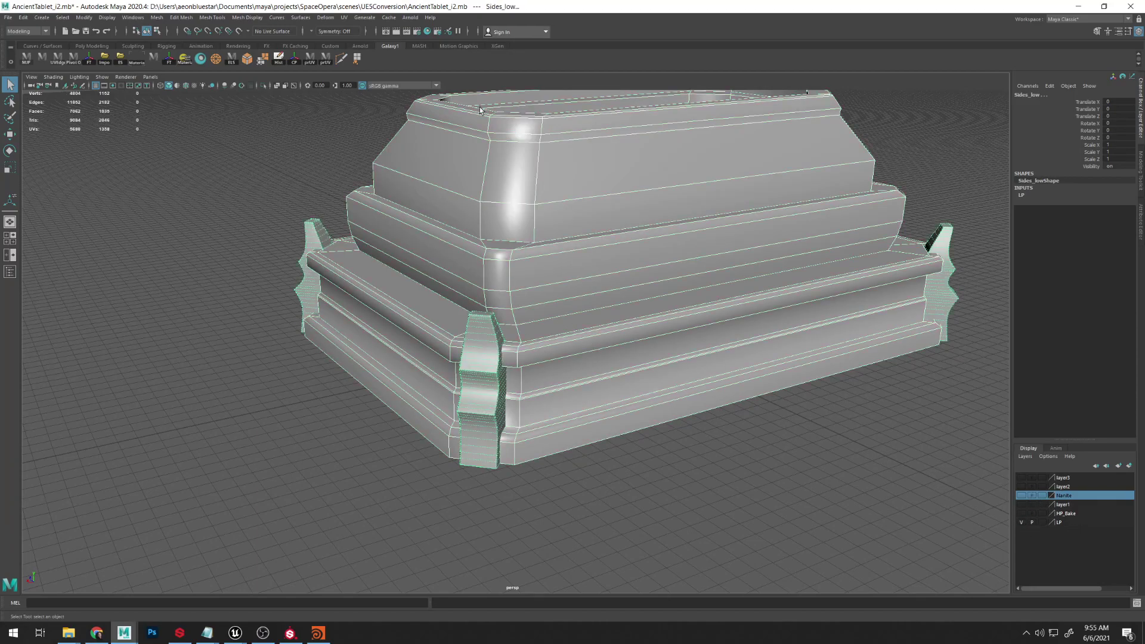
left_click(783, 480)
- Switch layer visibility back from LP to HP_Bake and review the whole high-poly model with its coloured materials
left_click(1022, 522)
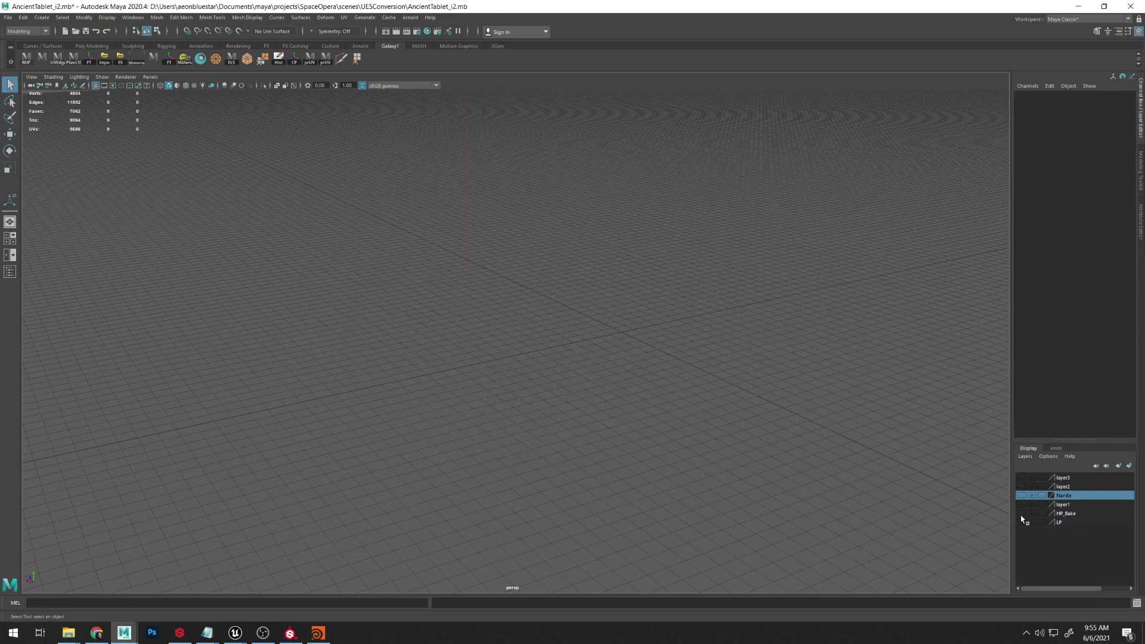
left_click(1022, 513)
scroll(736, 371, "down", 3)
left_click_drag(736, 372, 864, 259, "alt")
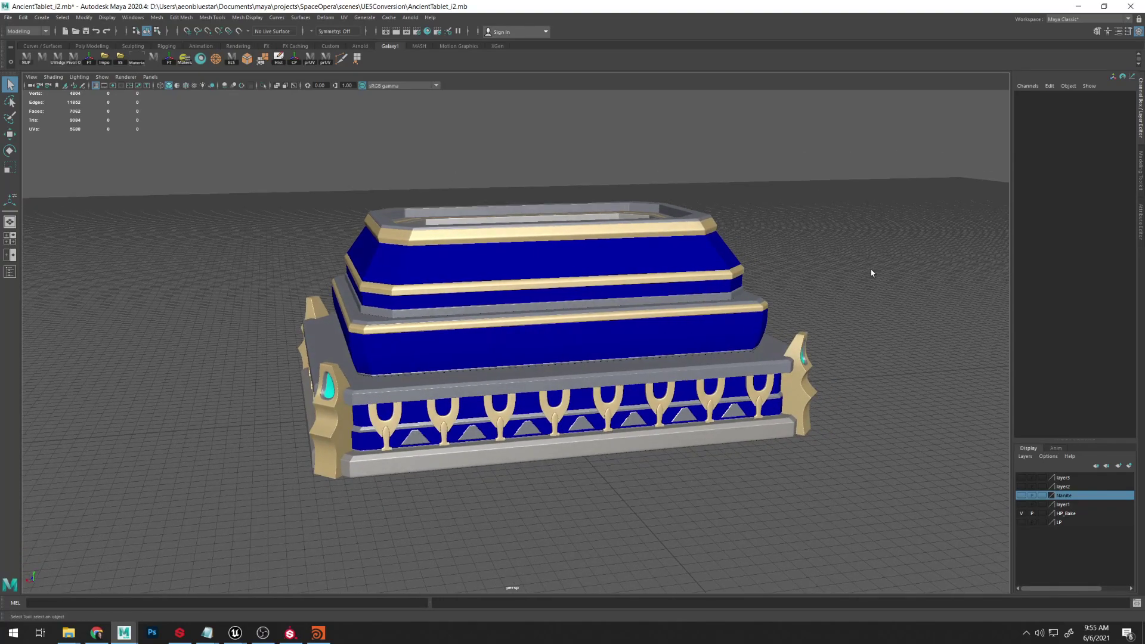
right_click_drag(877, 237, 790, 258, "alt")
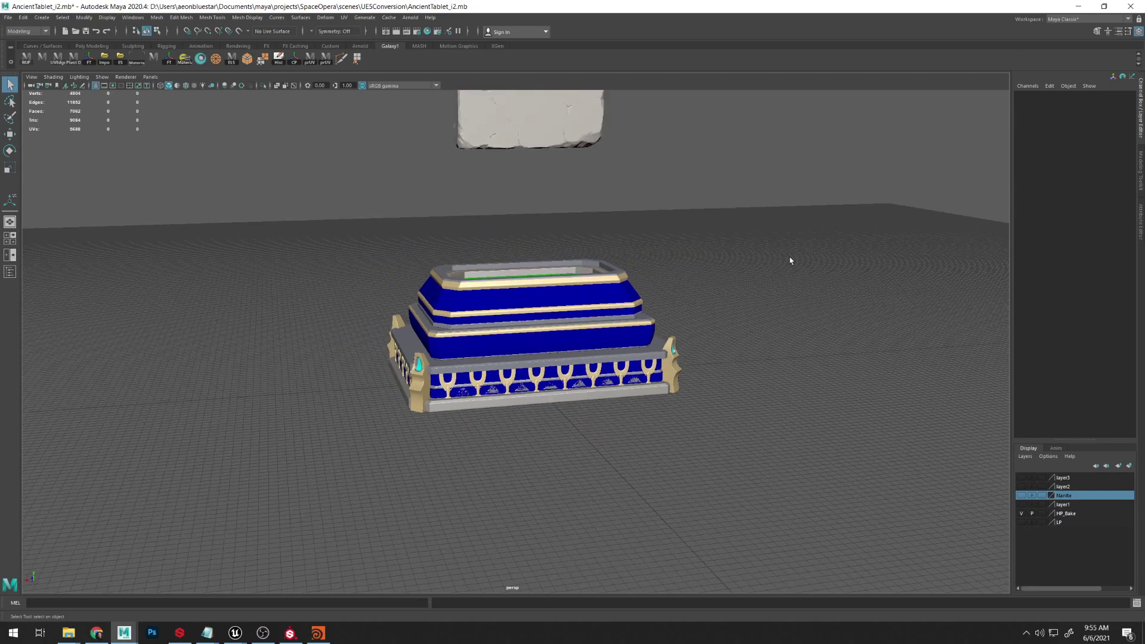
middle_click_drag(789, 258, 763, 447, "alt")
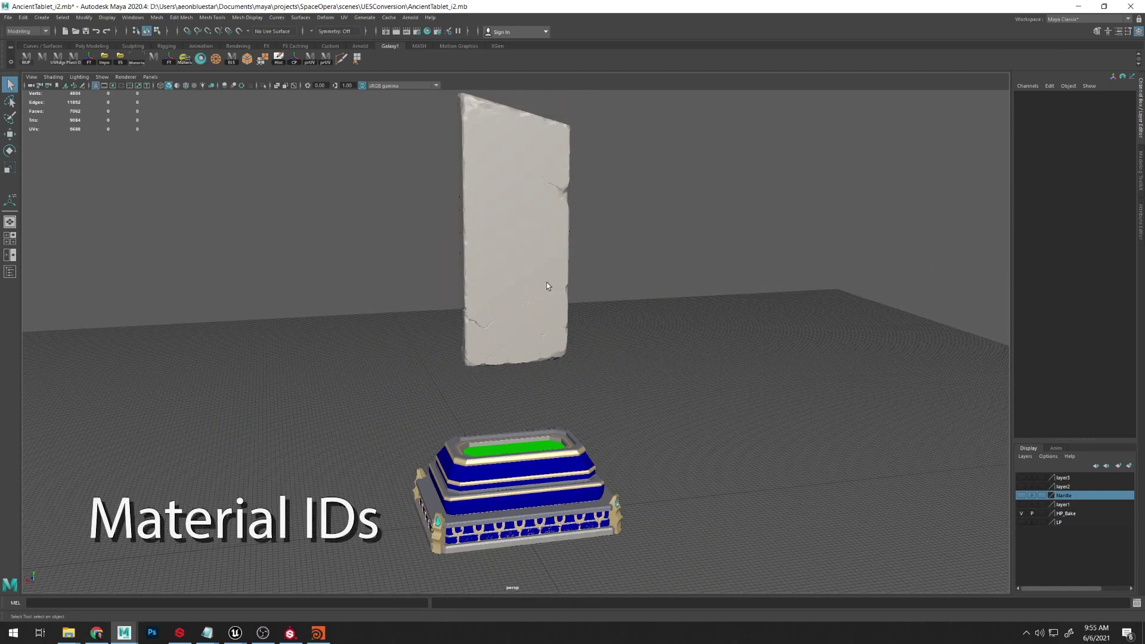
- Switch to Substance Painter and display the ID map to examine the colour regions on the tablet and base
left_click(290, 634)
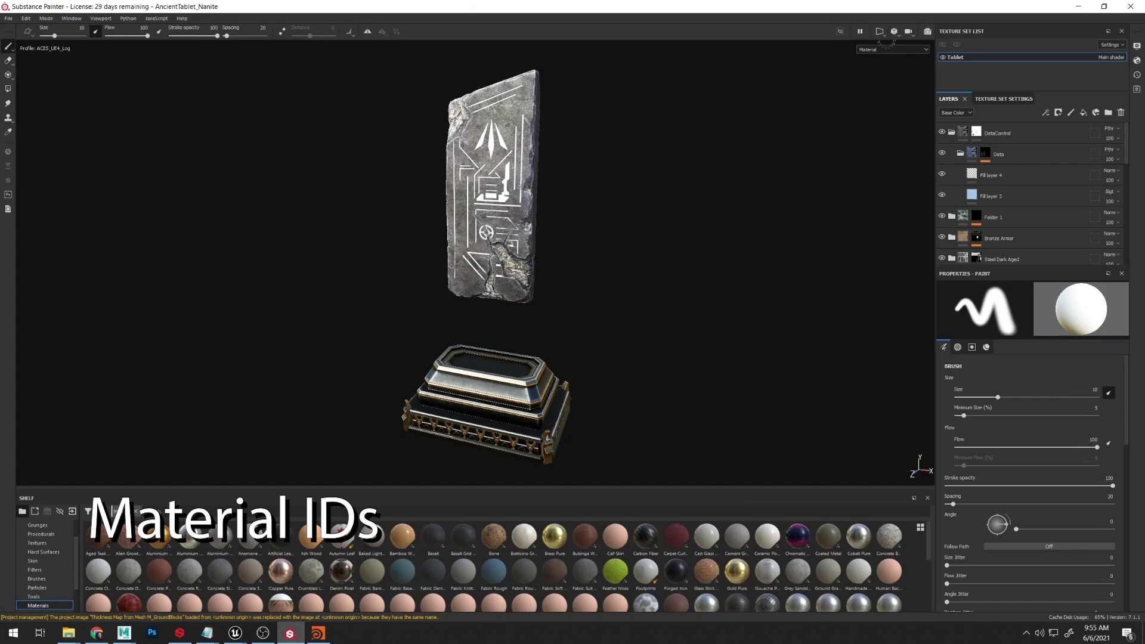
left_click(882, 52)
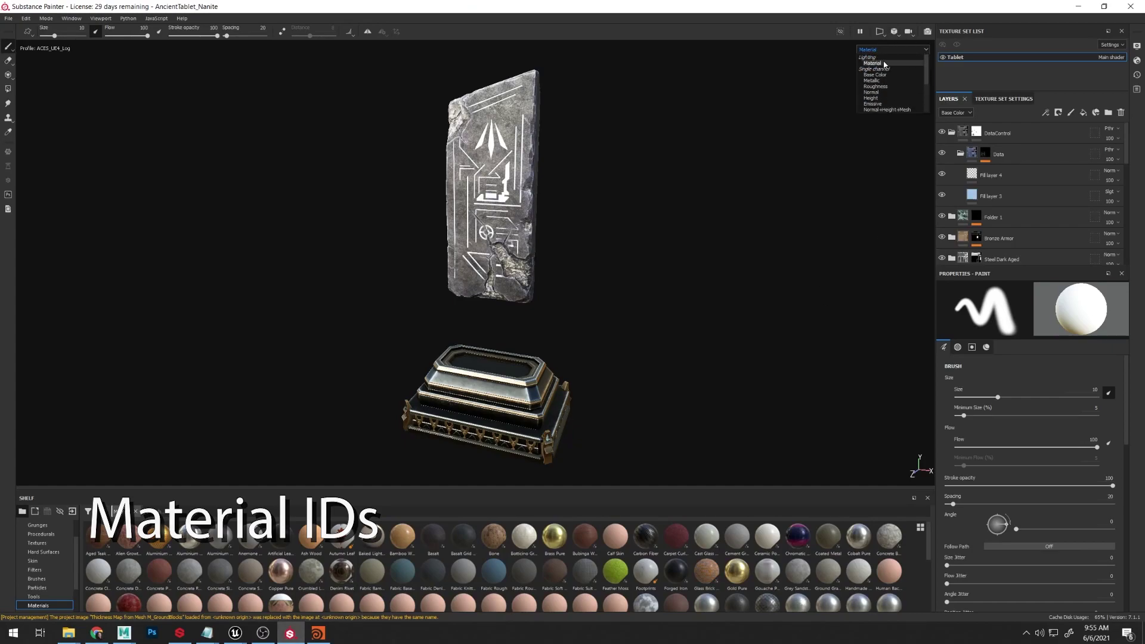
left_click(879, 81)
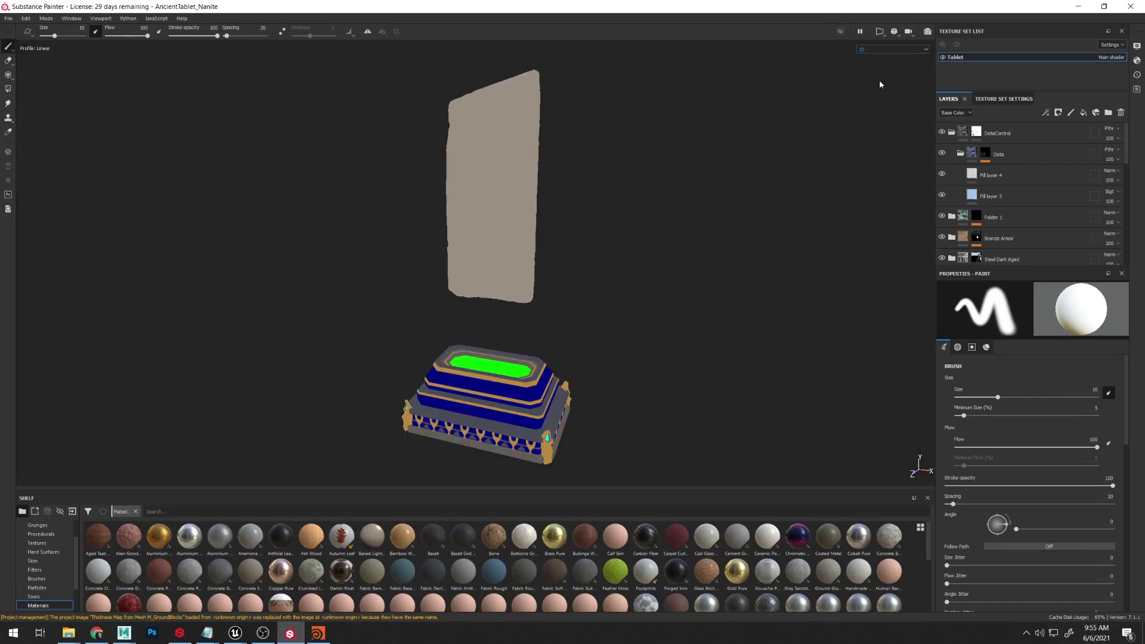
left_click_drag(677, 239, 739, 241, "alt")
right_click_drag(741, 240, 756, 250, "alt")
middle_click_drag(756, 250, 750, 295, "alt")
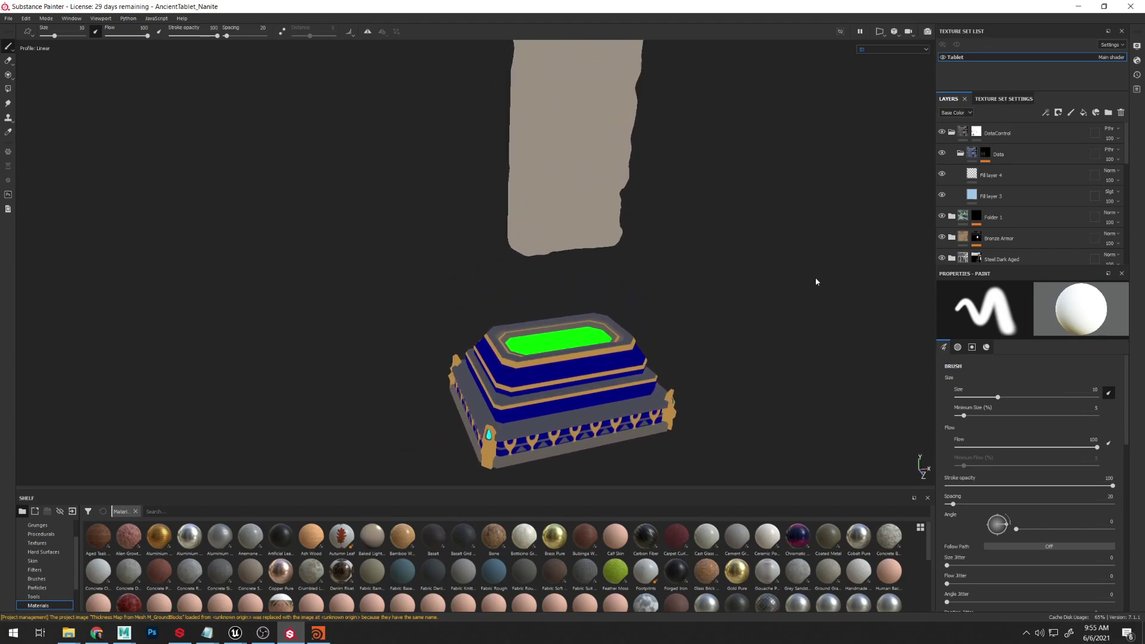
left_click_drag(567, 439, 628, 395, "alt")
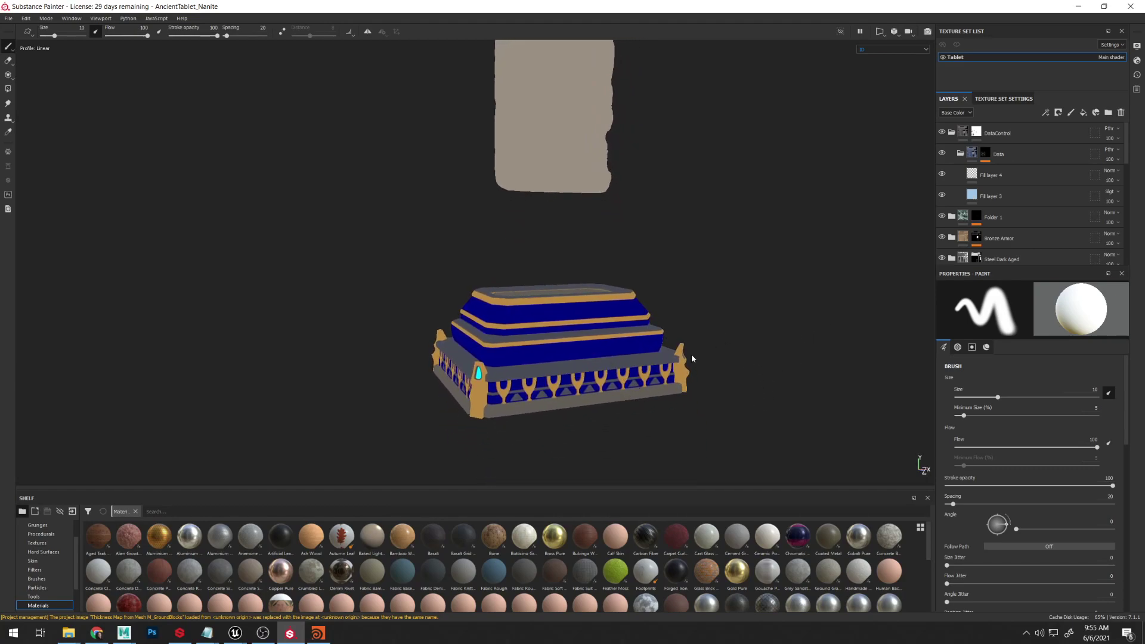
- Return the viewport display to Material and view the textured tablet and base
left_click(868, 50)
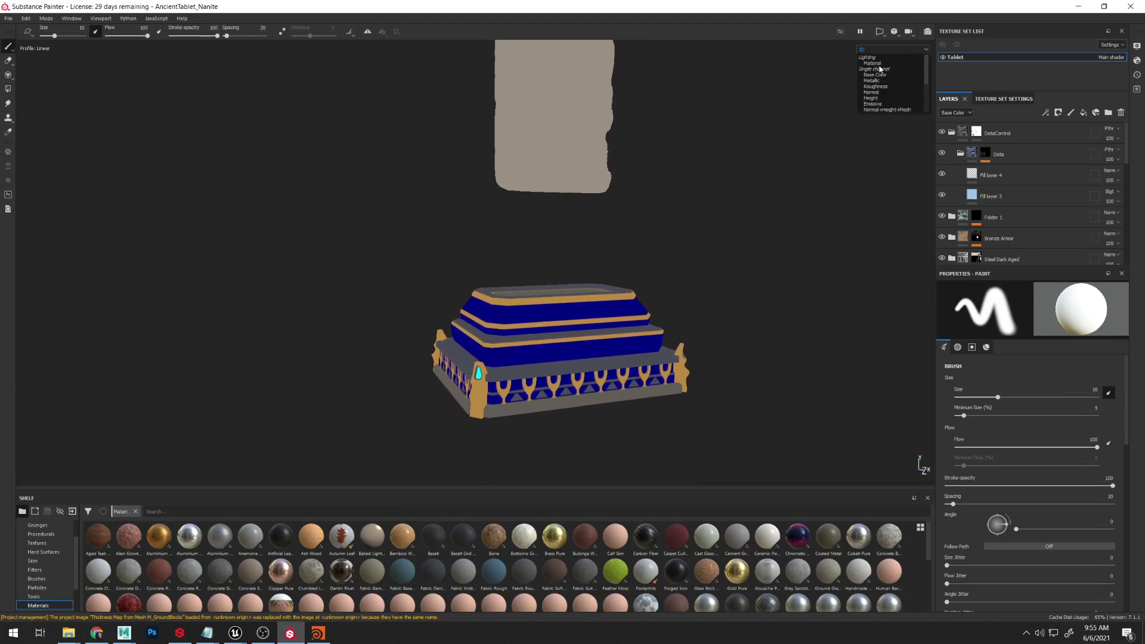
left_click(872, 58)
left_click_drag(757, 169, 716, 273, "alt")
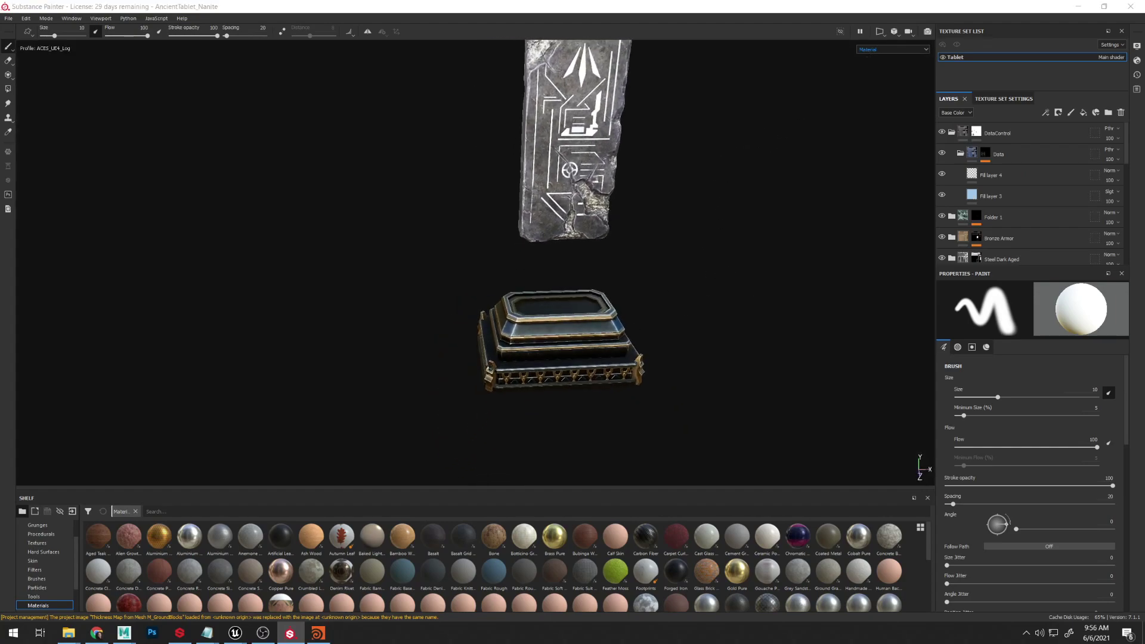
- Switch back to Maya and select the high-poly base to inspect the arched trim along its side up close
key("alt+Tab")
mouse_move(715, 419)
middle_mouse_down("alt")
mouse_move(739, 332)
mouse_move(739, 240)
middle_mouse_up("alt")
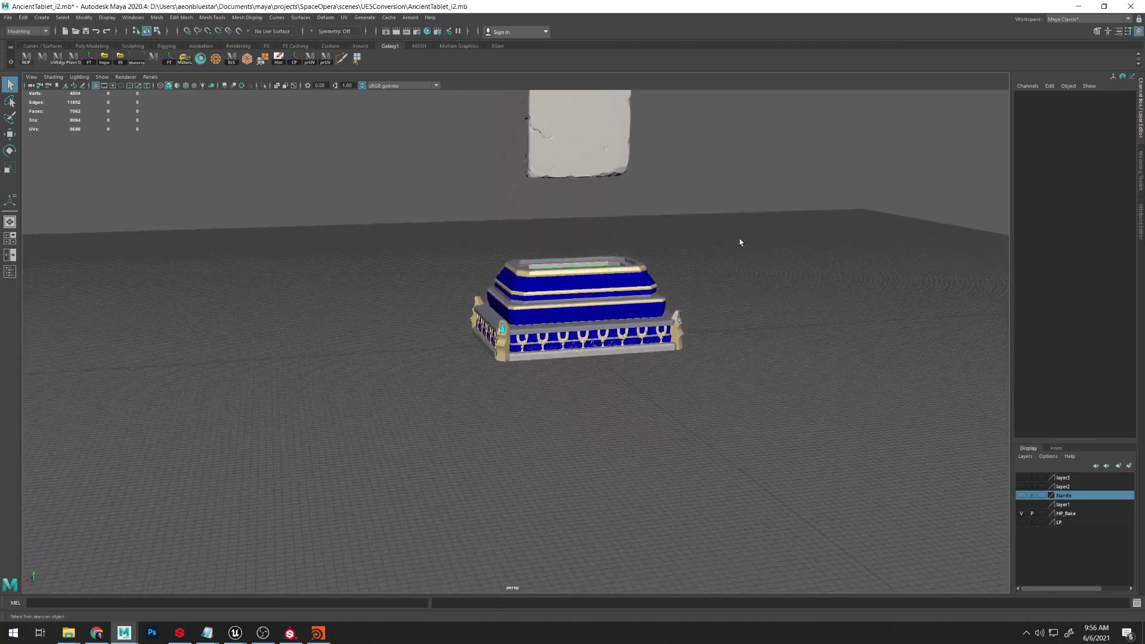
mouse_move(739, 241)
right_mouse_down("alt")
mouse_move(787, 318)
mouse_move(905, 374)
right_mouse_up("alt")
middle_click_drag(931, 334, 821, 350, "alt")
right_click_drag(828, 261, 926, 450, "alt")
left_click(584, 374)
right_click_drag(610, 407, 684, 348, "alt")
left_click_drag(684, 349, 696, 339, "alt")
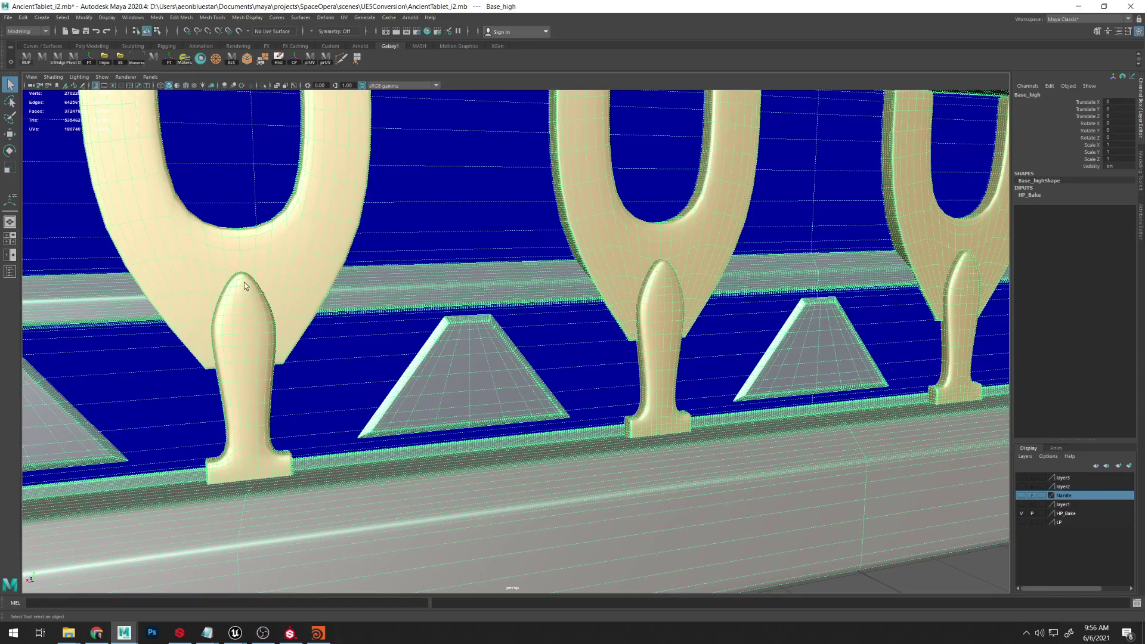
- Examine the topology of the arch and trapezoid trim shapes on the base from several angles
right_click_drag(334, 325, 304, 291, "alt")
right_click_drag(369, 310, 341, 278, "alt")
middle_click_drag(377, 328, 473, 293, "alt")
left_click_drag(473, 293, 471, 328, "alt")
middle_click_drag(471, 328, 581, 250, "alt")
left_click_drag(581, 251, 626, 257, "alt")
right_click_drag(738, 400, 707, 366, "alt")
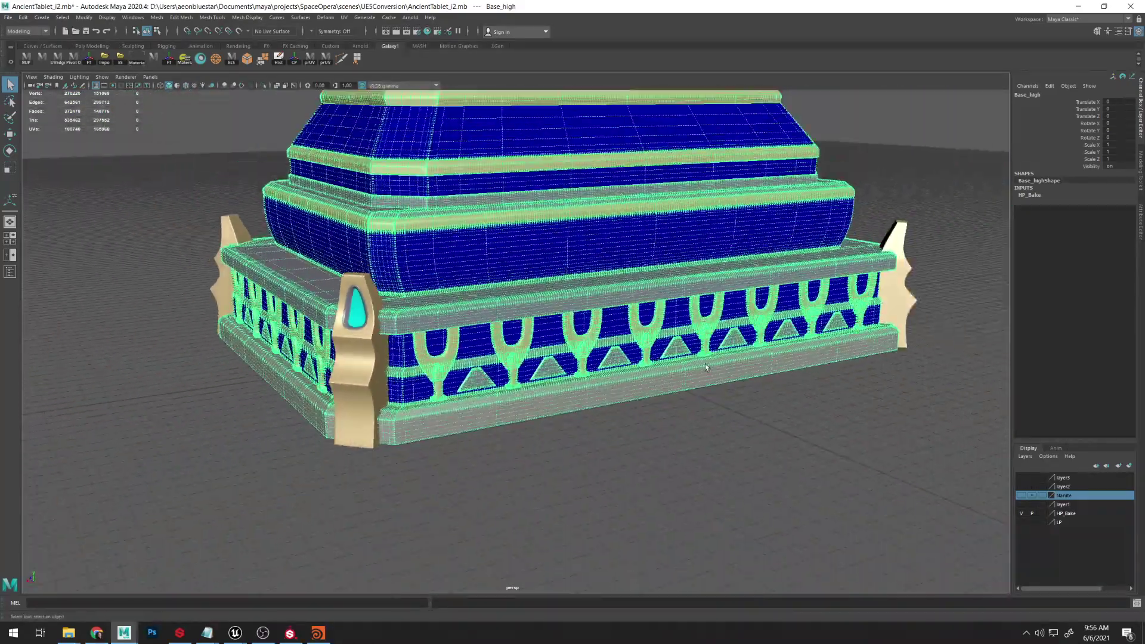
- Deselect the base to view it from the front, and reselect it to check its overall wireframe density
right_click_drag(788, 424, 757, 390, "alt")
middle_click_drag(823, 374, 813, 441, "alt")
left_click(839, 322)
middle_click_drag(824, 280, 866, 266, "alt")
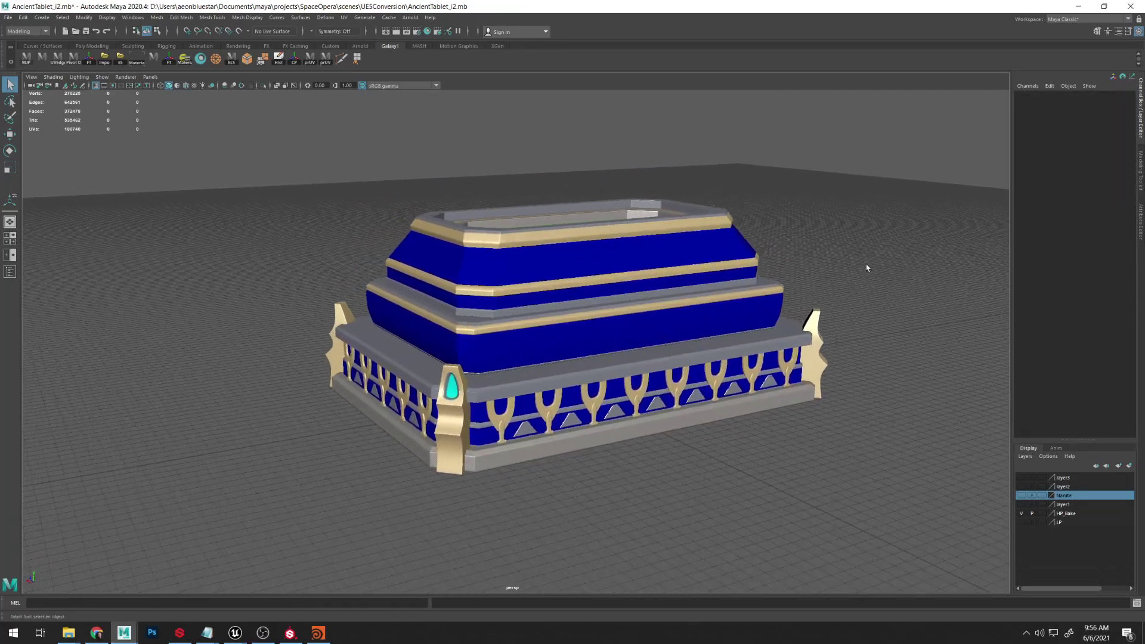
left_click_drag(867, 266, 841, 267, "alt")
middle_click_drag(841, 268, 810, 267, "alt")
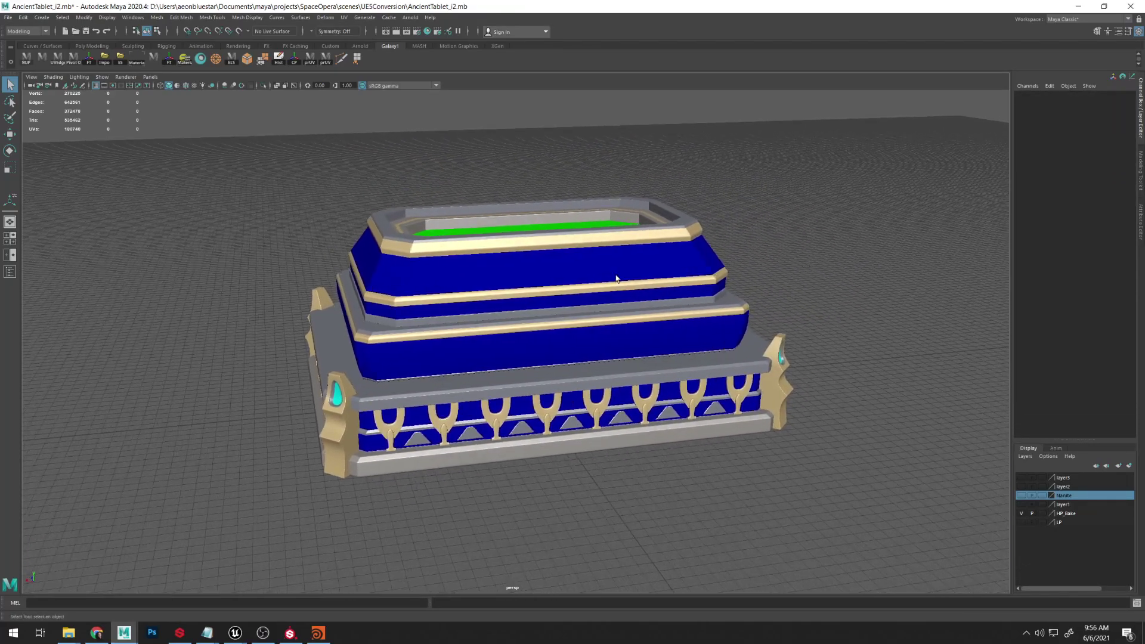
left_click(649, 289)
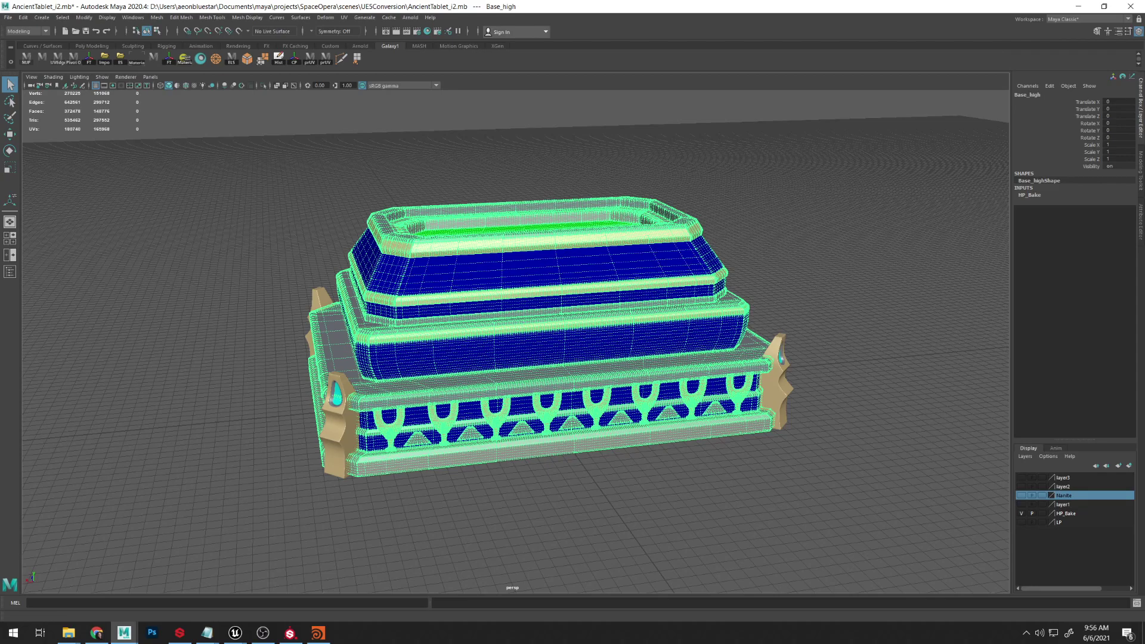
- Switch to Houdini and set the viewport shading to Smooth Wire Shaded to show the remeshed base's wireframe
key("alt+Tab")
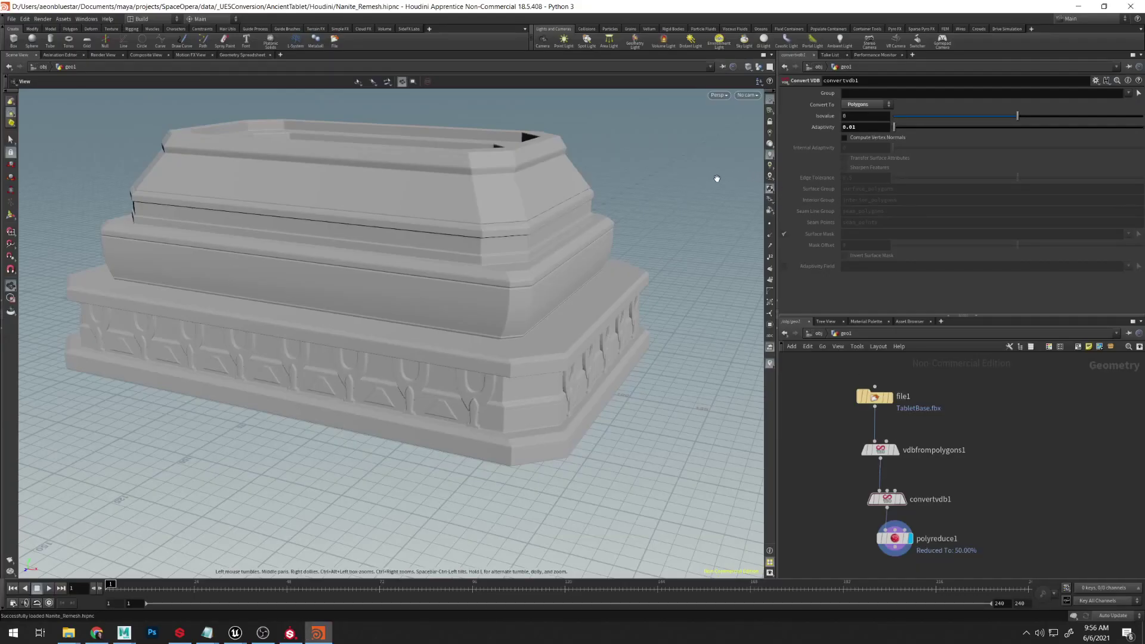
left_click_drag(715, 177, 680, 162)
left_click(748, 68)
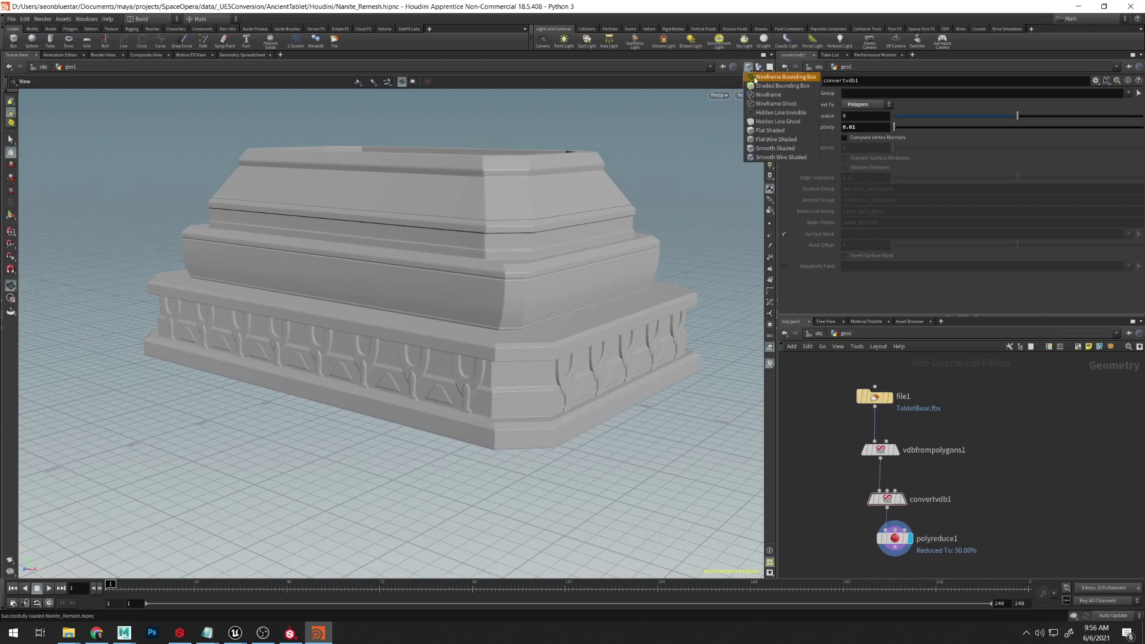
left_click(773, 157)
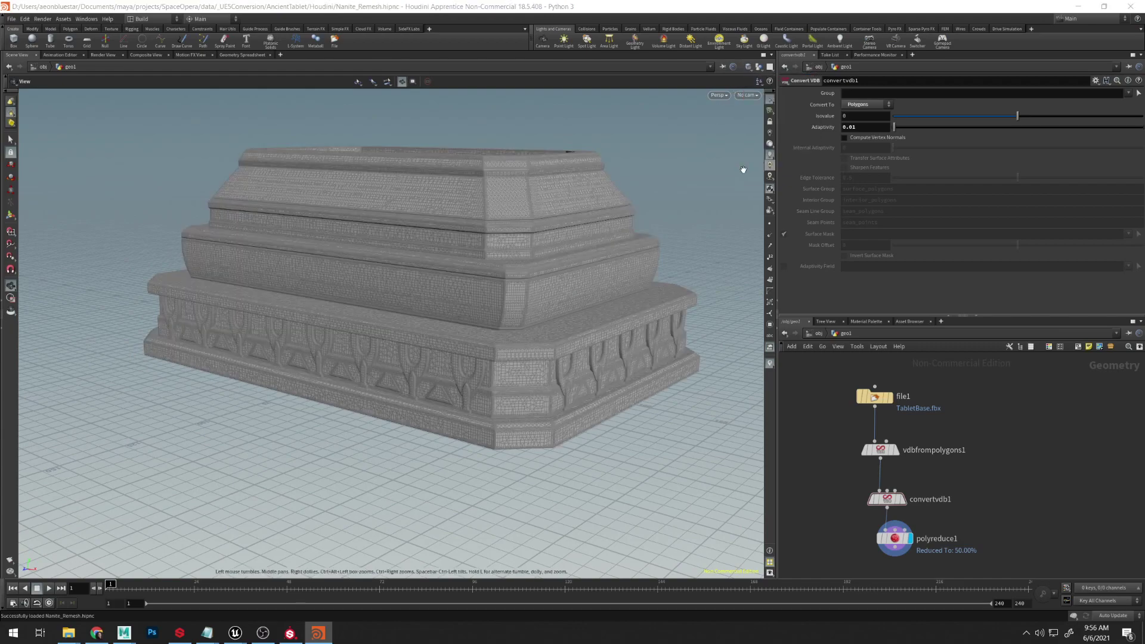
- Set the viewport shading to Smooth Shaded and inspect the remeshed base's surface from several angles
mouse_move(691, 199)
left_mouse_down("alt")
mouse_move(670, 212)
mouse_move(684, 183)
mouse_move(601, 174)
mouse_move(742, 177)
left_mouse_up("alt")
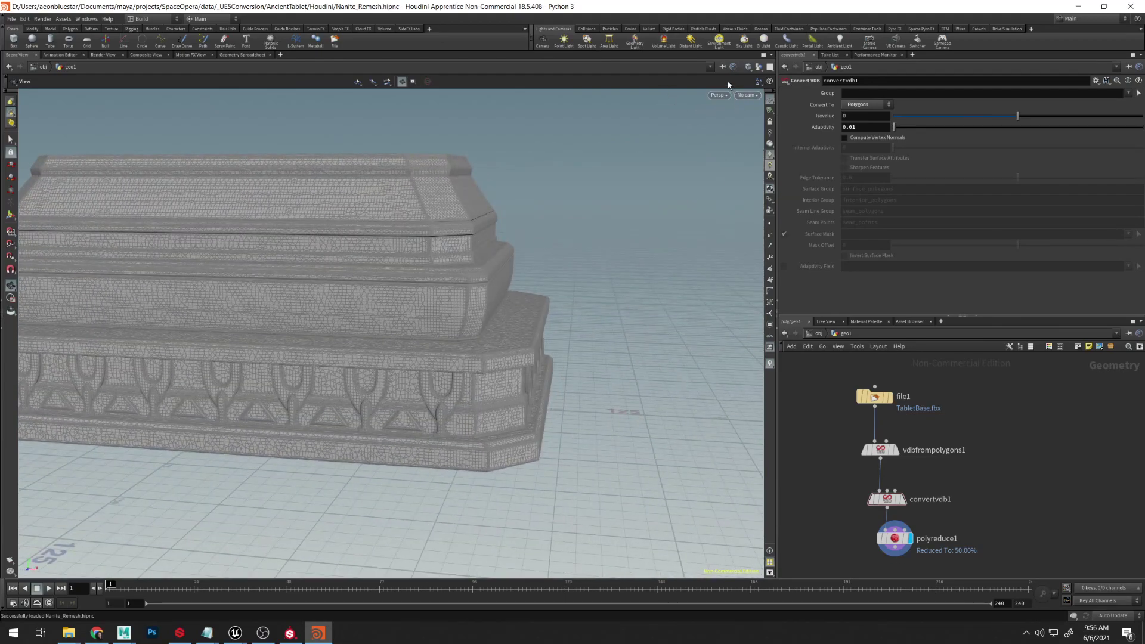
left_click(748, 67)
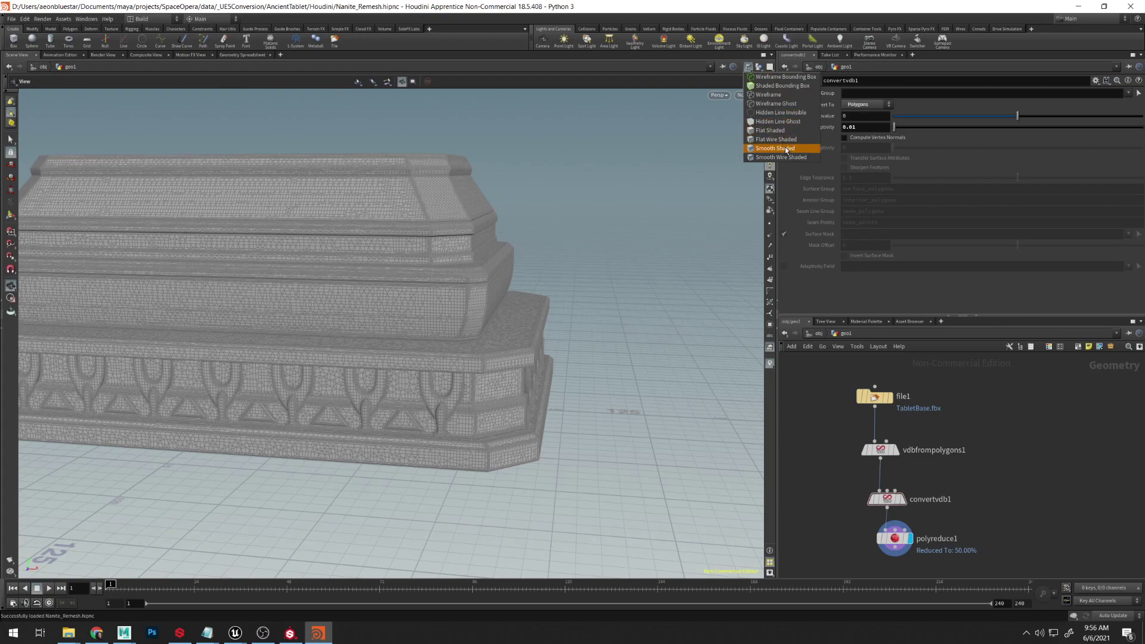
left_click(786, 149)
mouse_move(585, 259)
left_mouse_down()
mouse_move(660, 223)
mouse_move(643, 219)
mouse_move(646, 200)
left_mouse_up()
right_click_drag(646, 199, 653, 137)
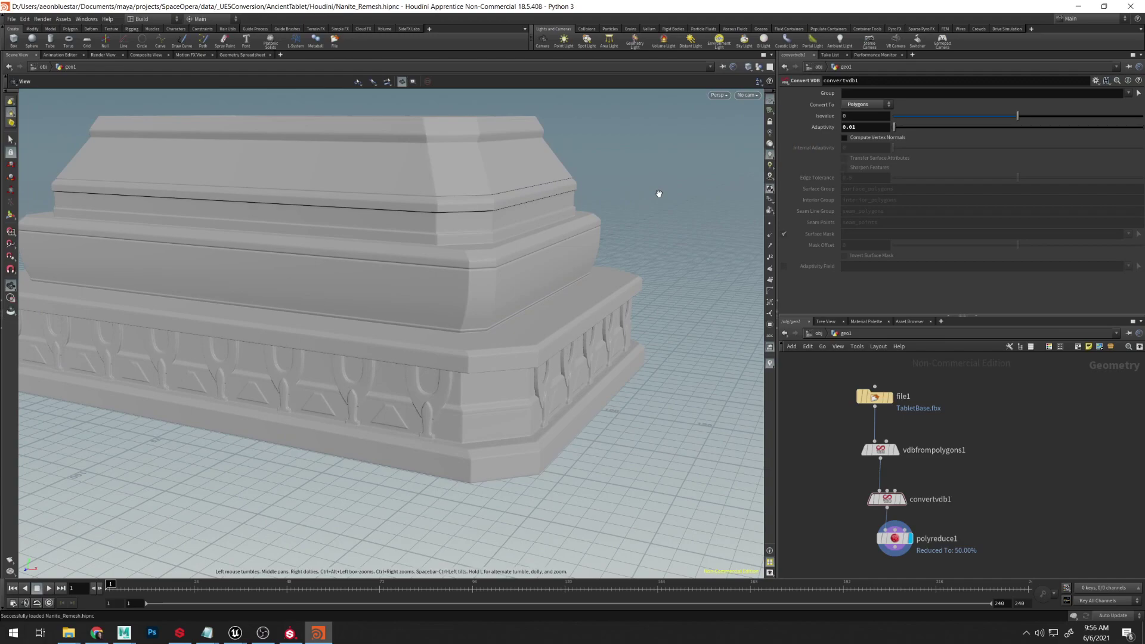
left_click_drag(659, 194, 577, 256)
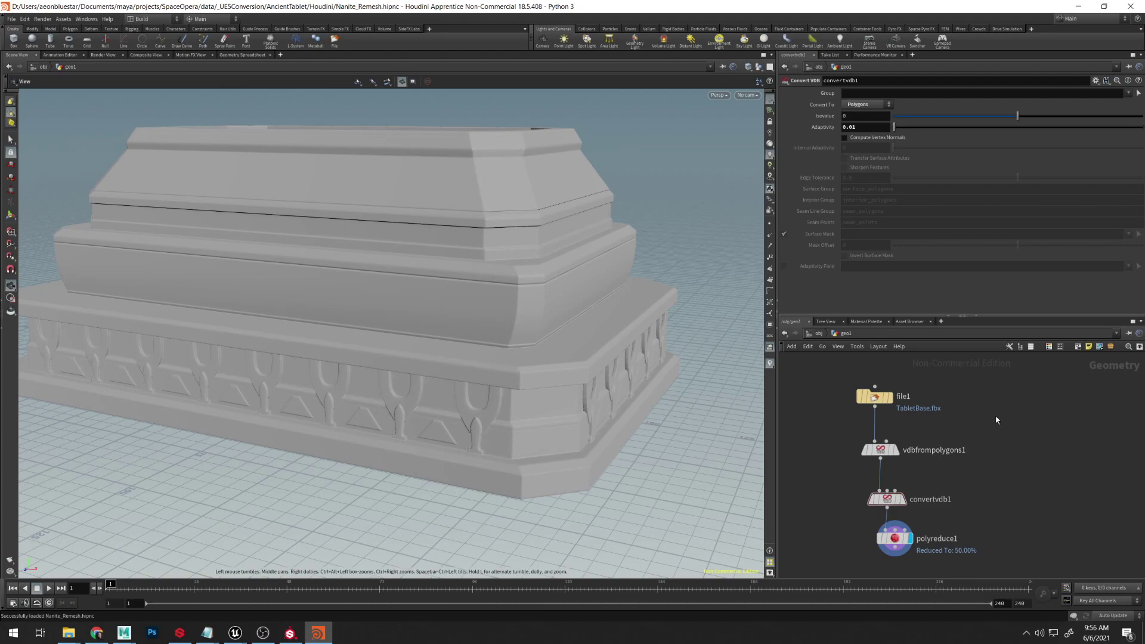
- Display the vdbfrompolygons1 node's result in the viewport and open its parameters to check the voxel size
mouse_move(994, 418)
middle_mouse_down()
mouse_move(968, 414)
mouse_move(987, 423)
middle_mouse_up()
scroll(917, 443, "up", 2)
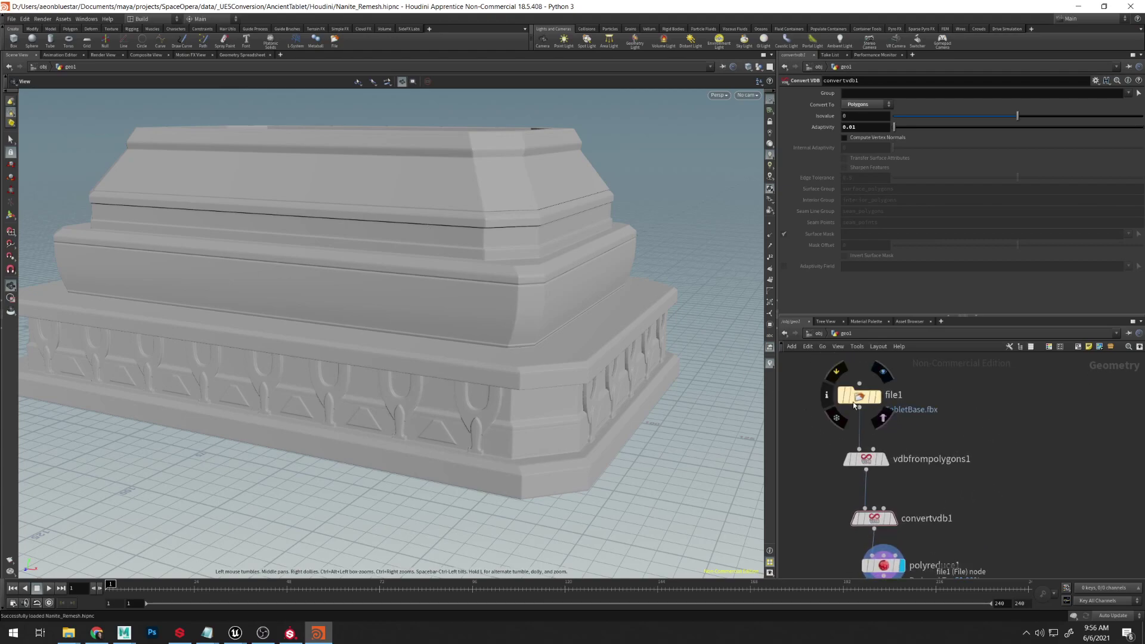
middle_click_drag(1008, 454, 1006, 430)
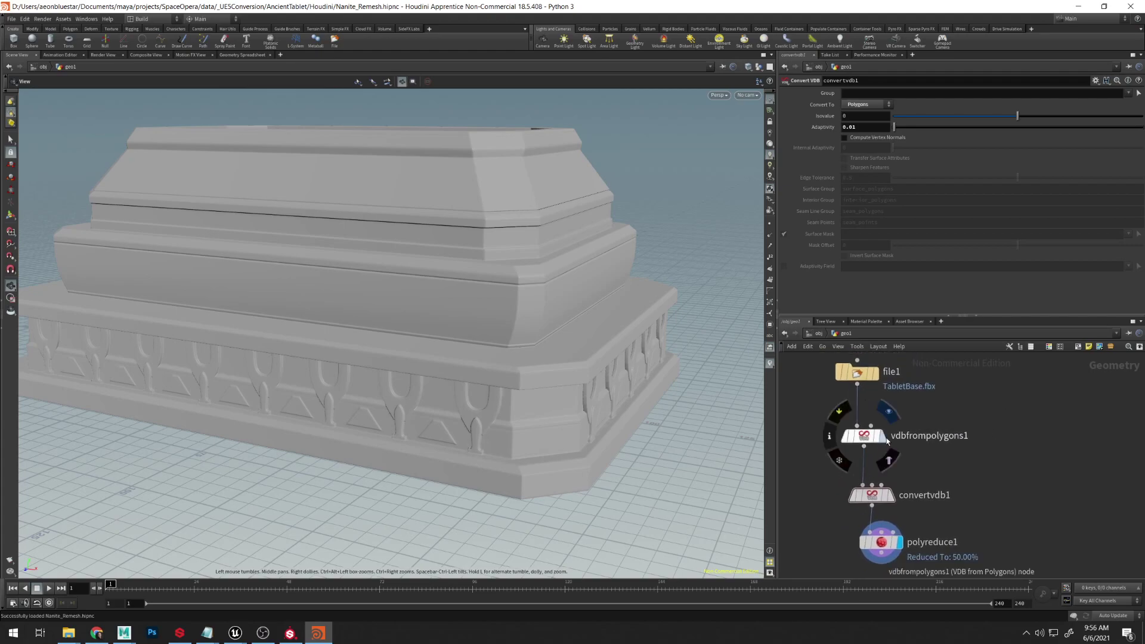
left_click(886, 439)
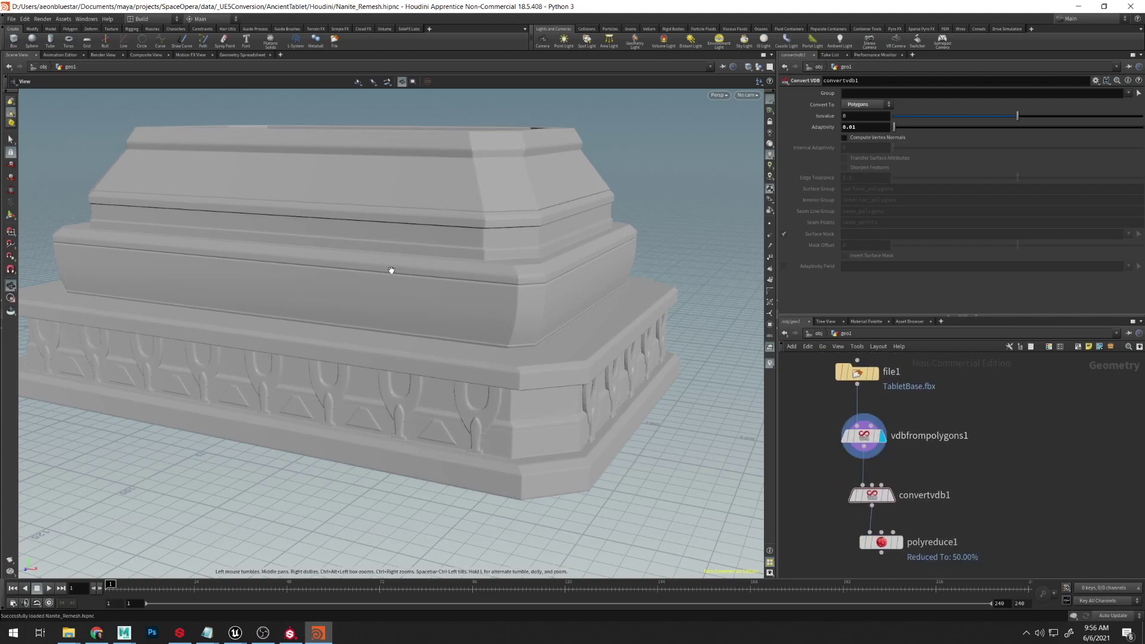
left_click_drag(710, 422, 720, 417)
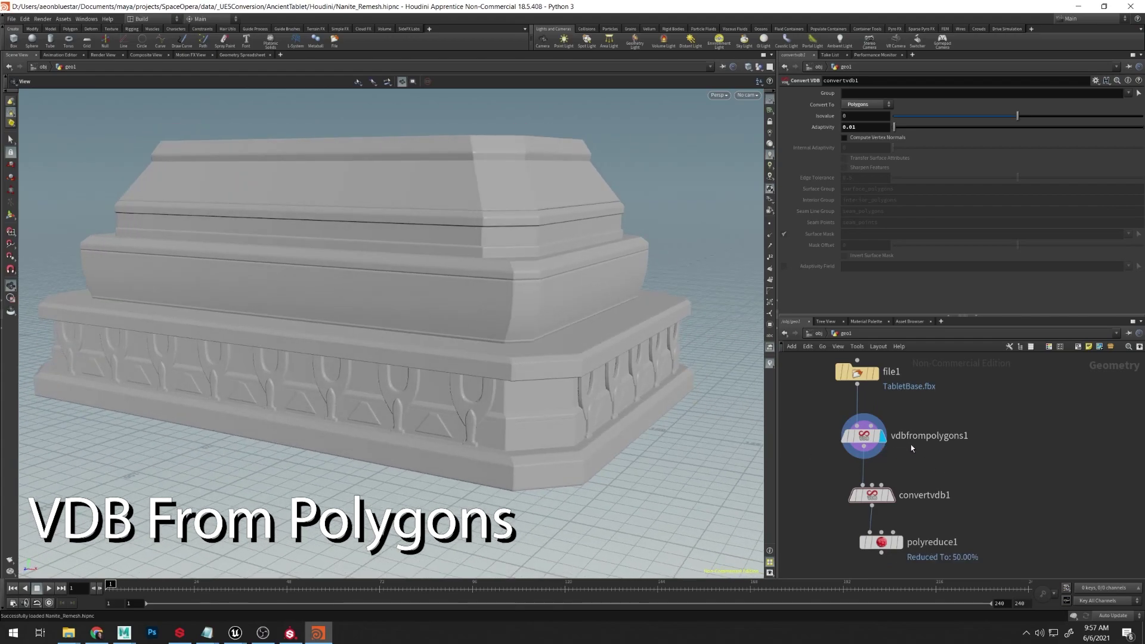
left_click(864, 436)
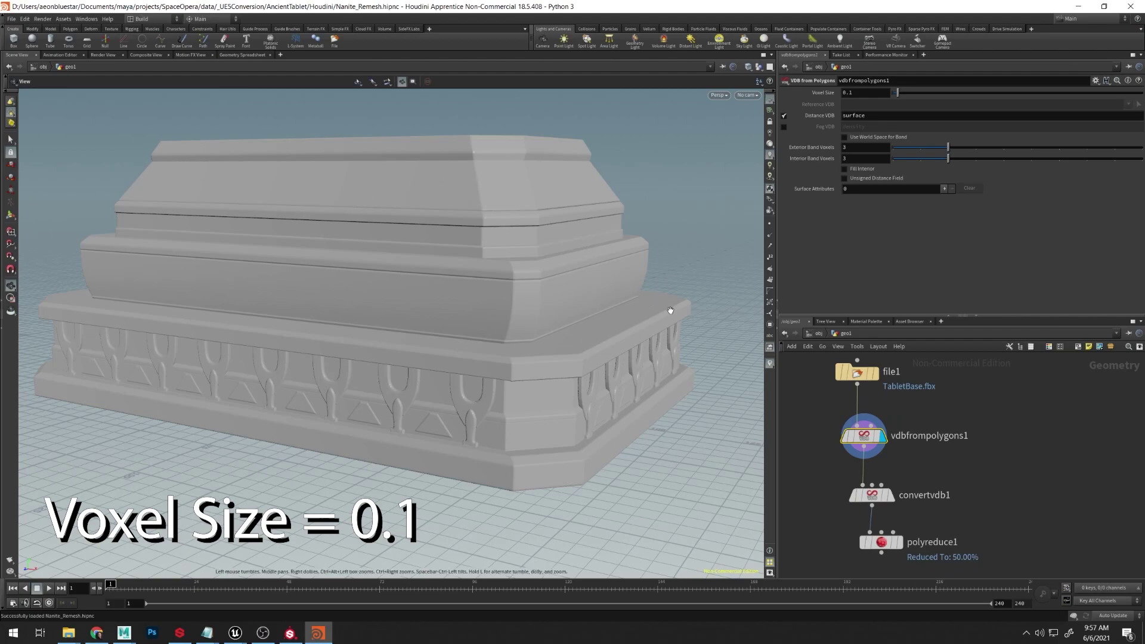
- Display the convertvdb1 result with Smooth Wire Shaded shading and examine the converted polygon mesh around the base
mouse_move(891, 500)
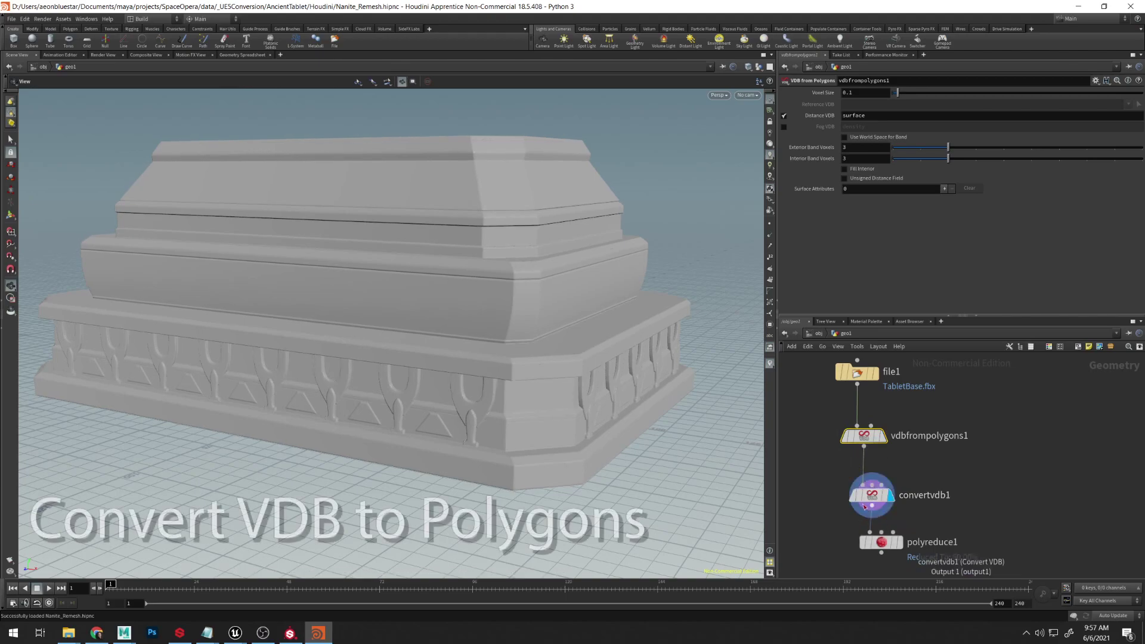
left_click_drag(611, 496, 644, 491)
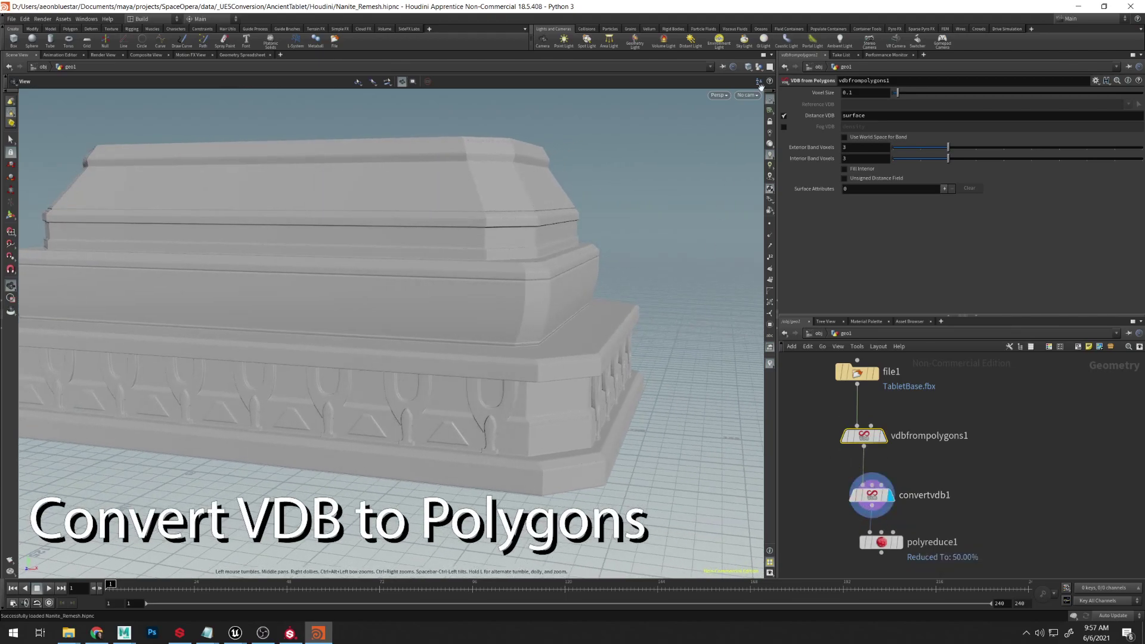
left_click(748, 67)
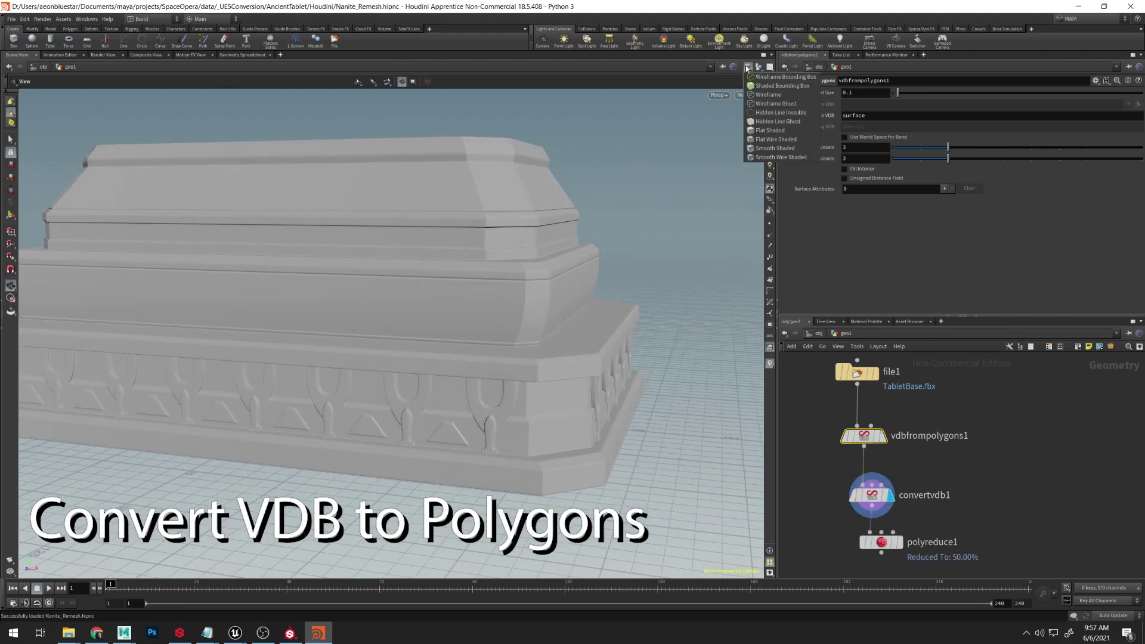
left_click(781, 157)
middle_click_drag(685, 366, 616, 335)
right_click_drag(653, 286, 662, 243)
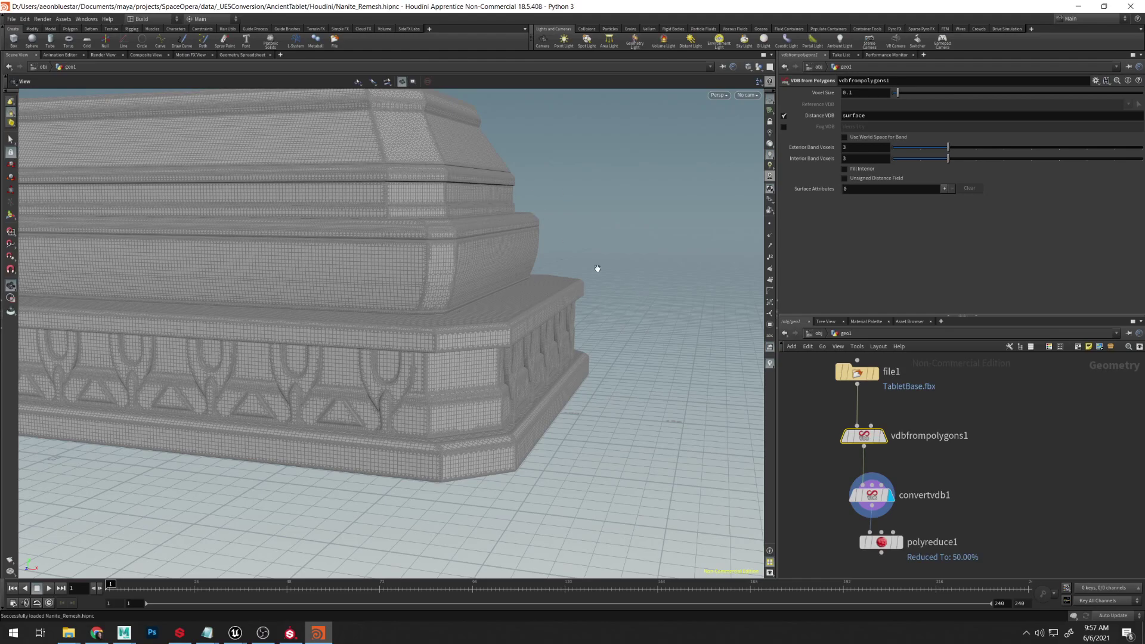
left_click_drag(597, 269, 686, 214)
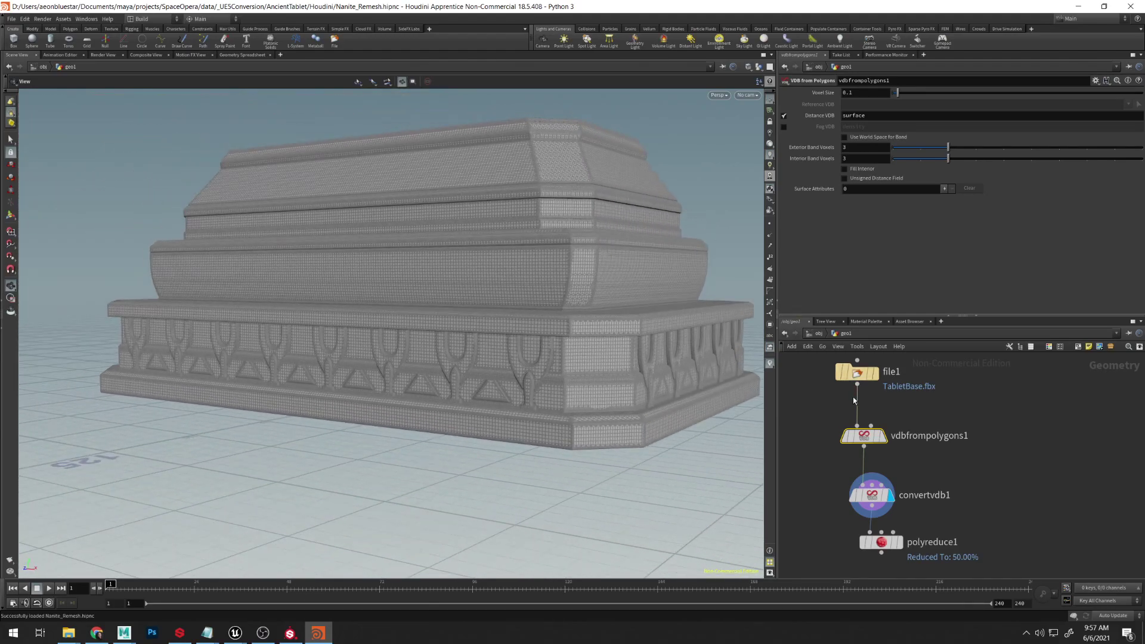
- Select and display the polyreduce1 node to examine the decimated wireframe and check its node information
left_click(883, 548)
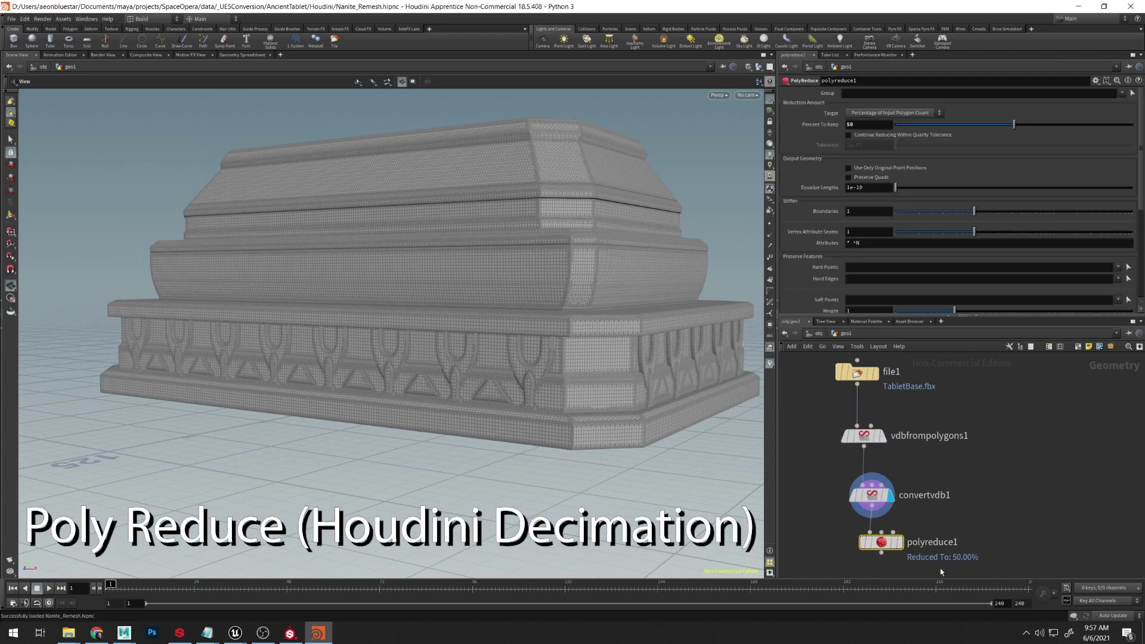
left_click(899, 542)
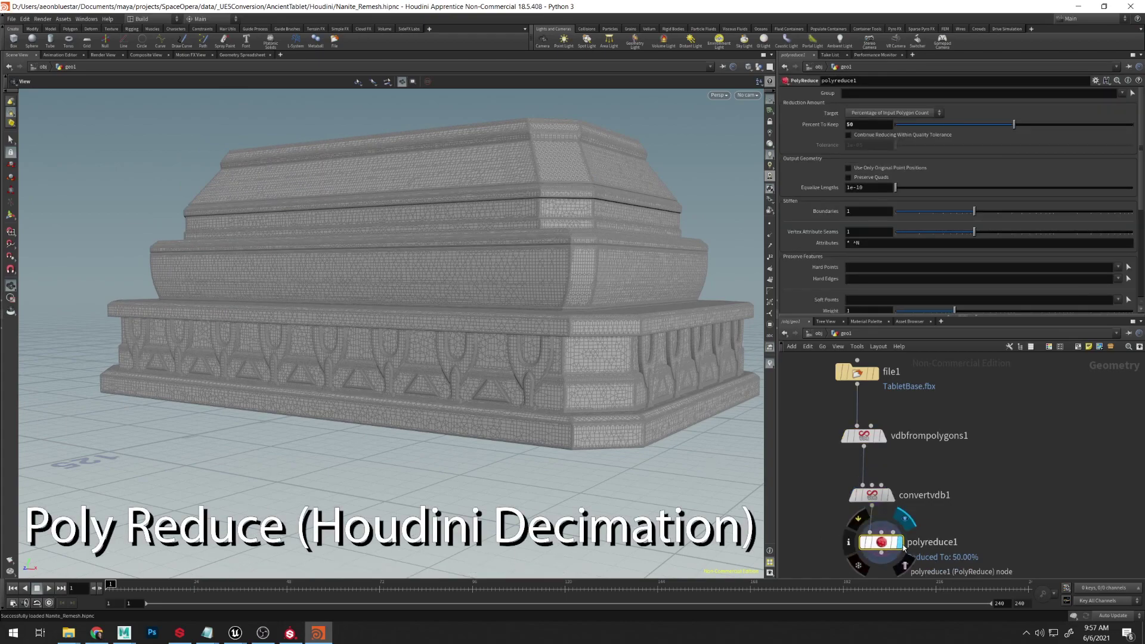
left_click_drag(685, 488, 634, 514)
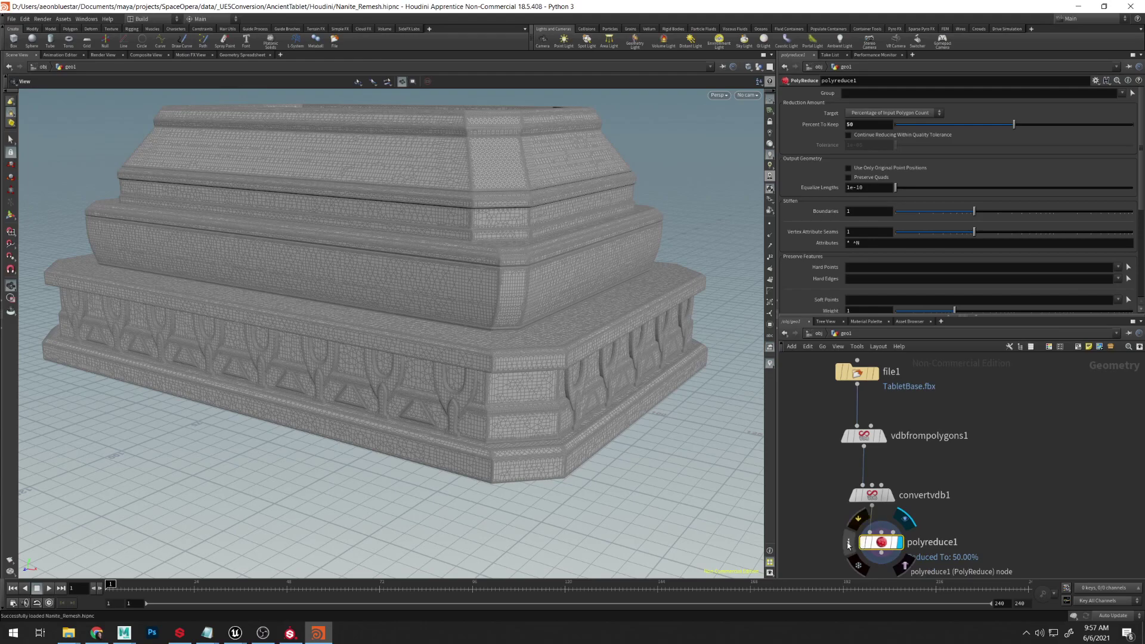
left_click(848, 544)
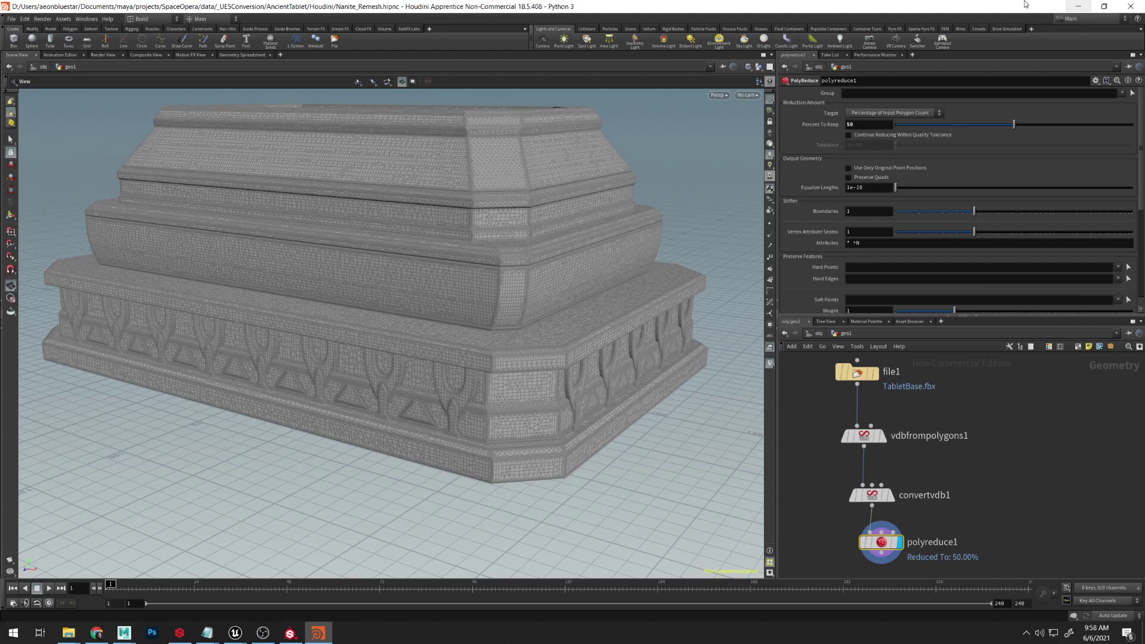
- Switch to Maya, hide the HP_Bake layer, and compare the Nanite and LP layers, leaving only LP shown
left_click(1081, 13)
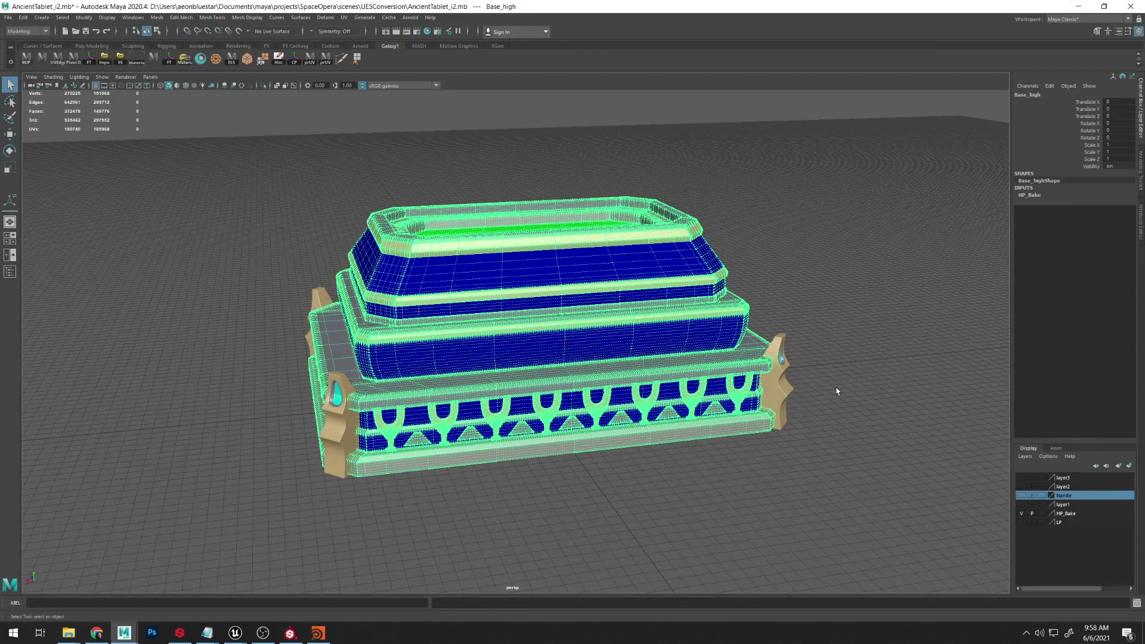
left_click(1021, 513)
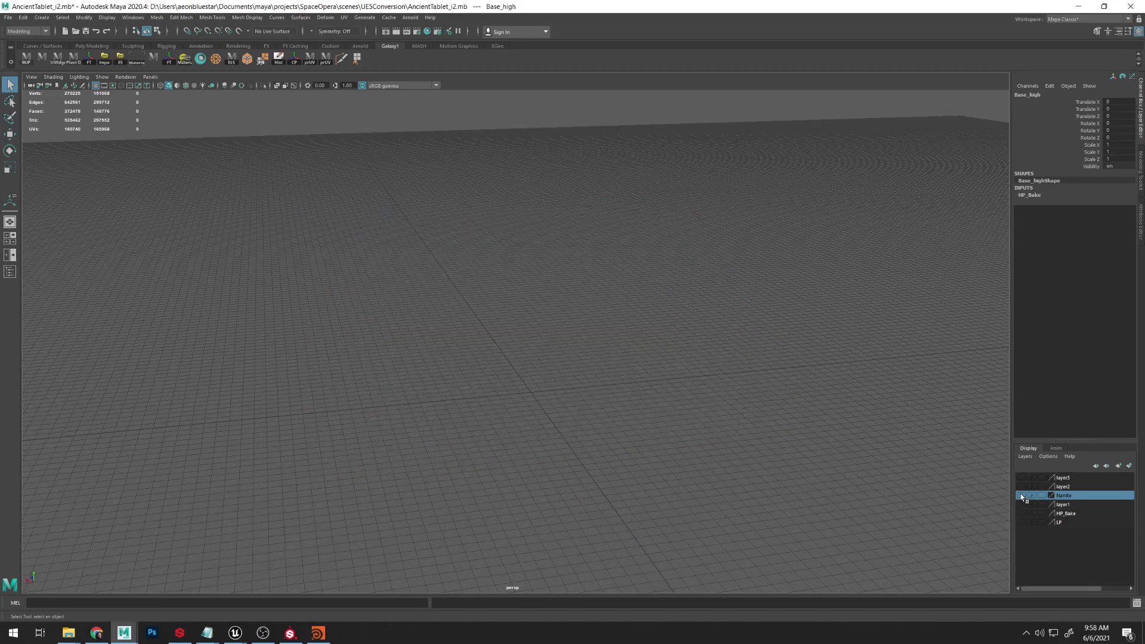
left_click(1022, 495)
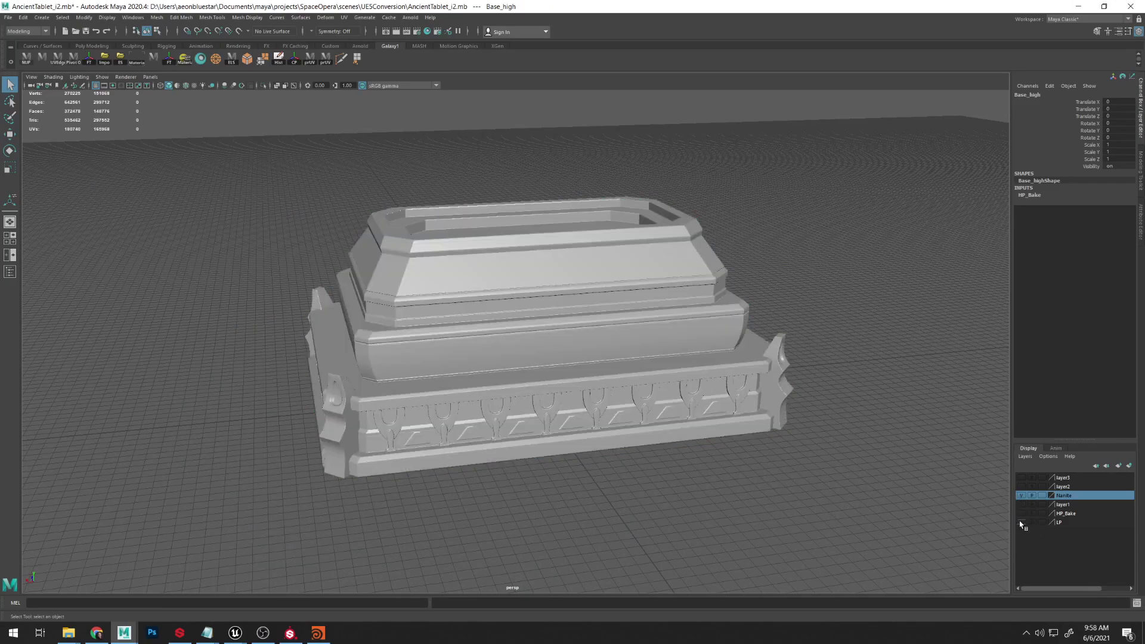
left_click(1021, 523)
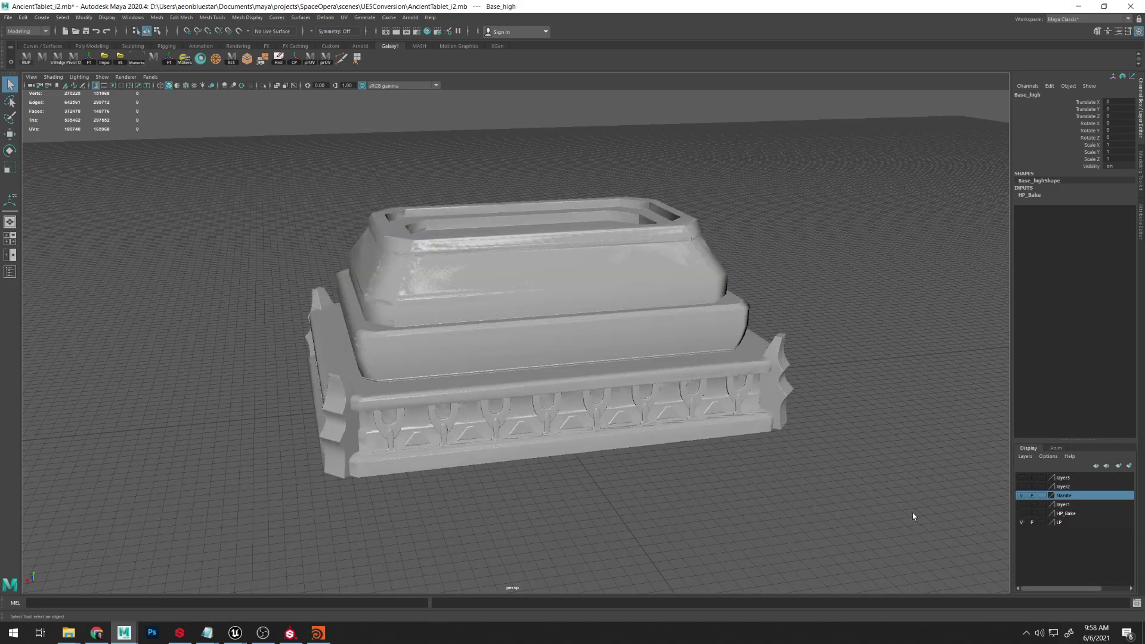
left_click(1022, 495)
- Select the low-poly base and open the UV Editor to view its UV layout
left_click(566, 302)
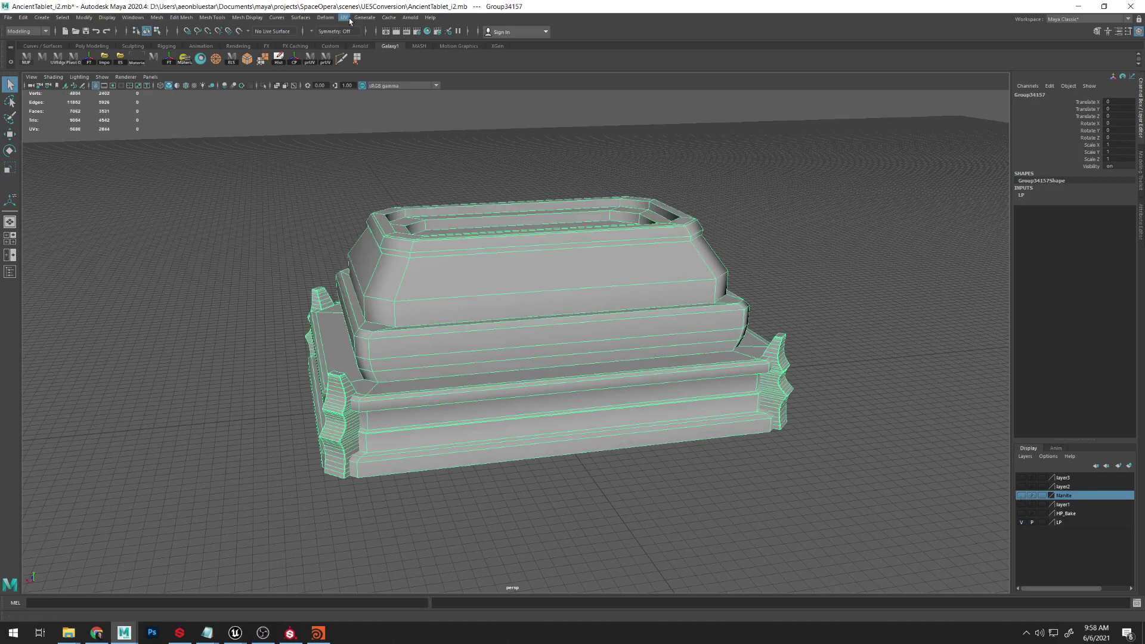
left_click(345, 17)
left_click(357, 36)
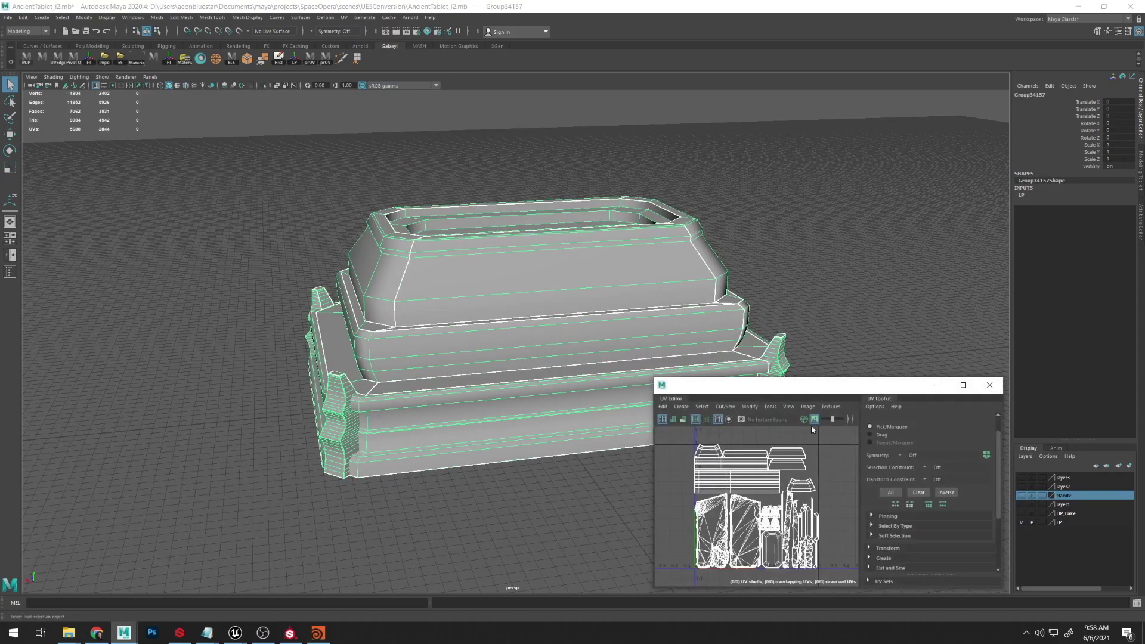
- Show the Nanite layer instead of LP, examine the Nanite base's UVs, and hide the layer and minimize the UV Editor
left_click(1021, 522)
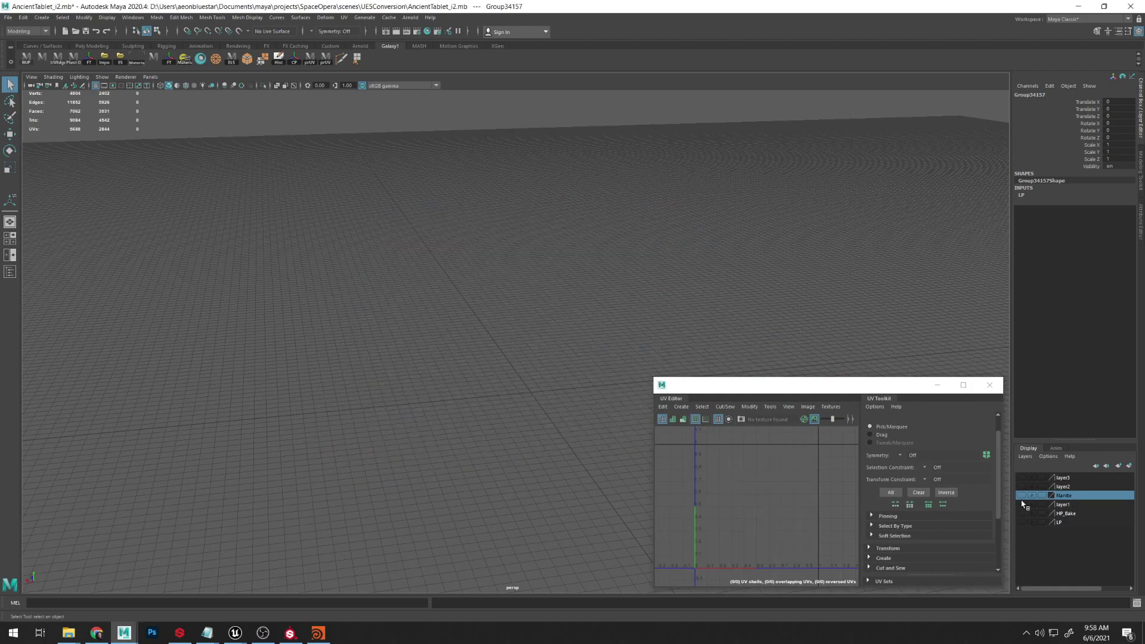
left_click(1021, 495)
left_click(563, 312)
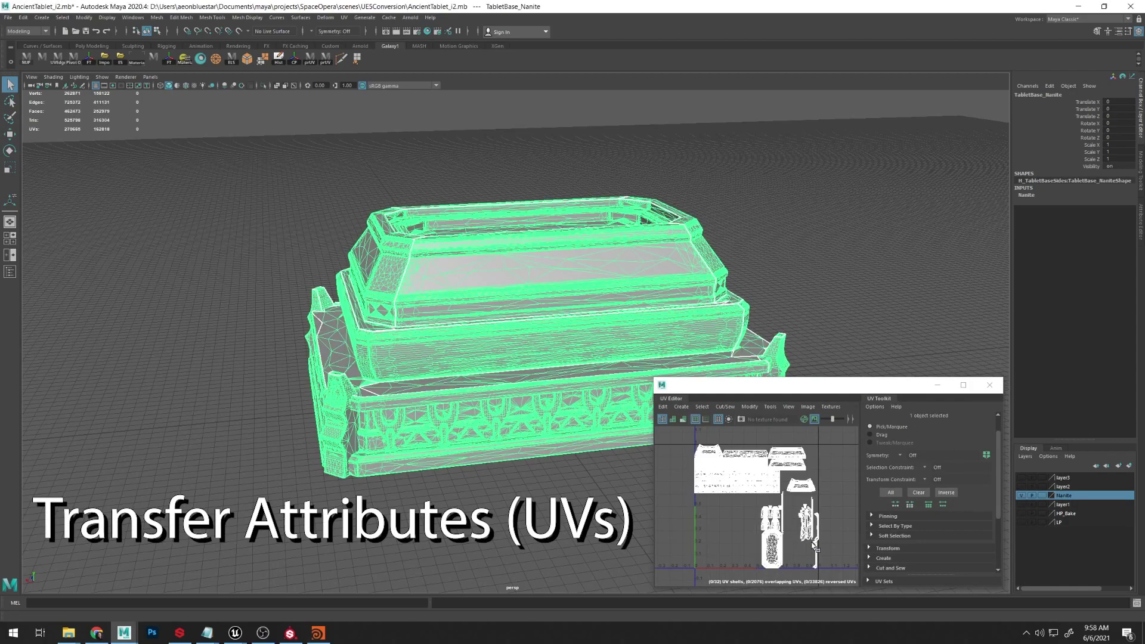
left_click(839, 260)
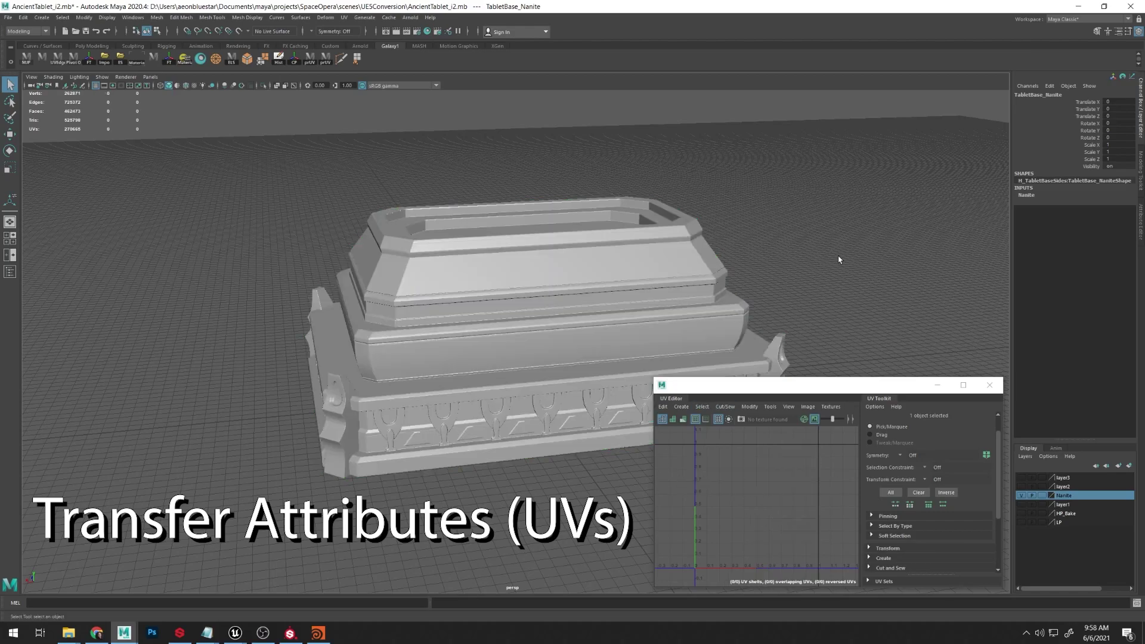
left_click(1022, 495)
left_click(937, 385)
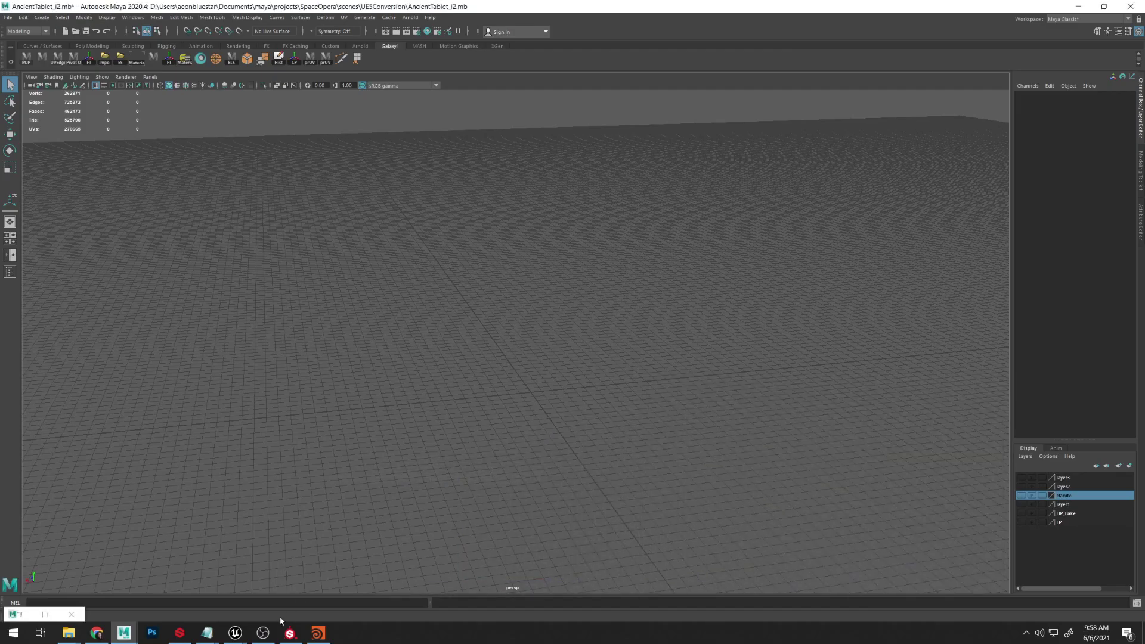
- Switch to Substance Painter and view the textured tablet and its base from several angles, moving closer to the base
left_click(293, 636)
mouse_move(797, 195)
left_mouse_down("alt")
mouse_move(718, 294)
mouse_move(729, 268)
mouse_move(711, 322)
mouse_move(708, 287)
left_mouse_up("alt")
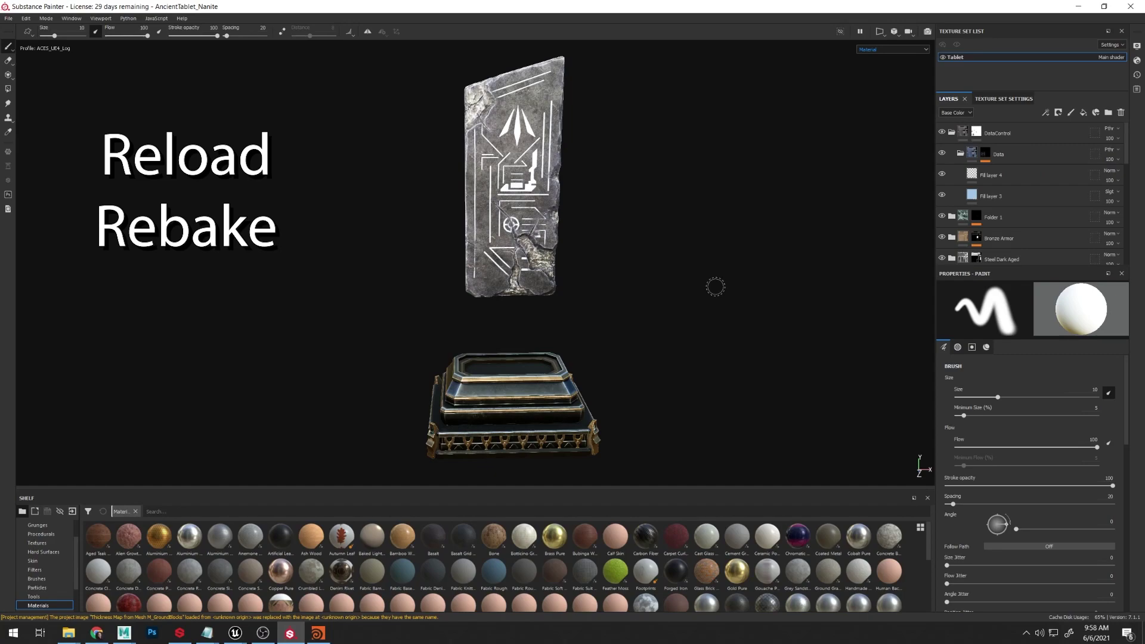
mouse_move(746, 251)
left_mouse_down("alt")
mouse_move(637, 252)
mouse_move(678, 229)
left_mouse_up("alt")
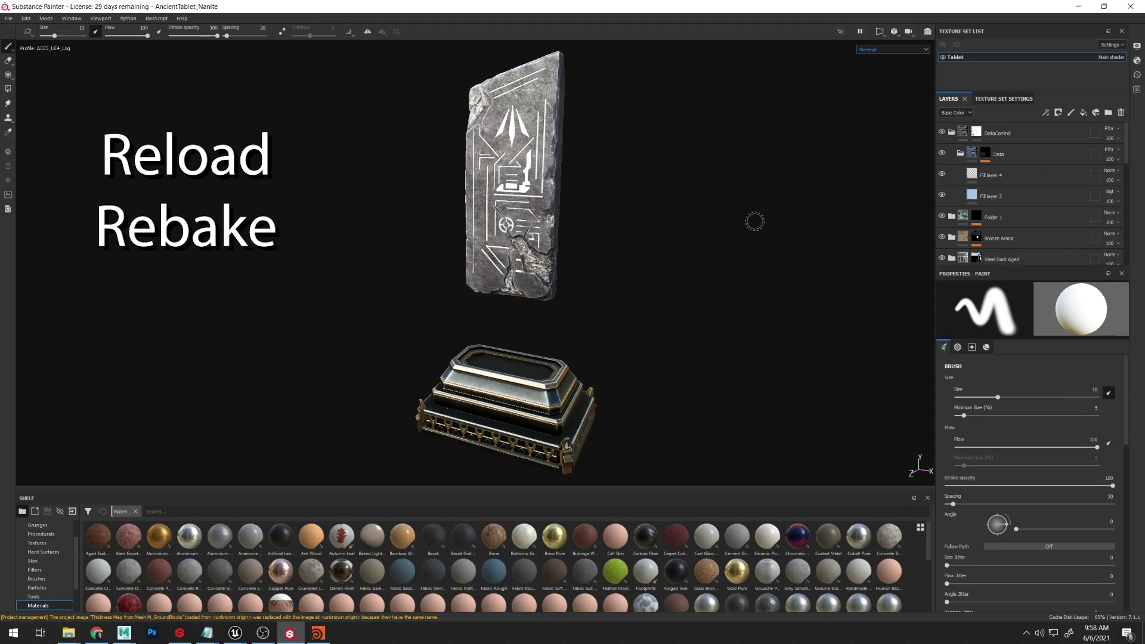
middle_click_drag(722, 298, 761, 182, "alt")
right_click_drag(729, 220, 755, 267, "alt")
left_click_drag(754, 268, 741, 245, "alt")
- Open the mesh map baking settings, check the high-definition mesh file path, and close them without baking
key("ctrl+shift+b")
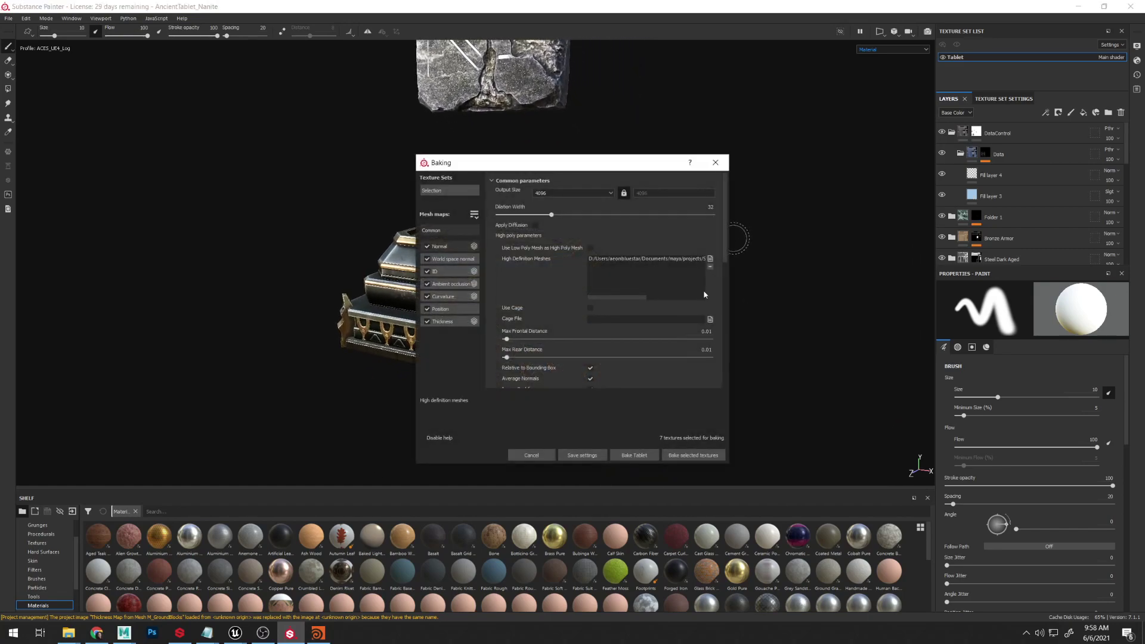
left_click_drag(624, 297, 682, 297)
left_click_drag(668, 300, 609, 297)
left_click(716, 163)
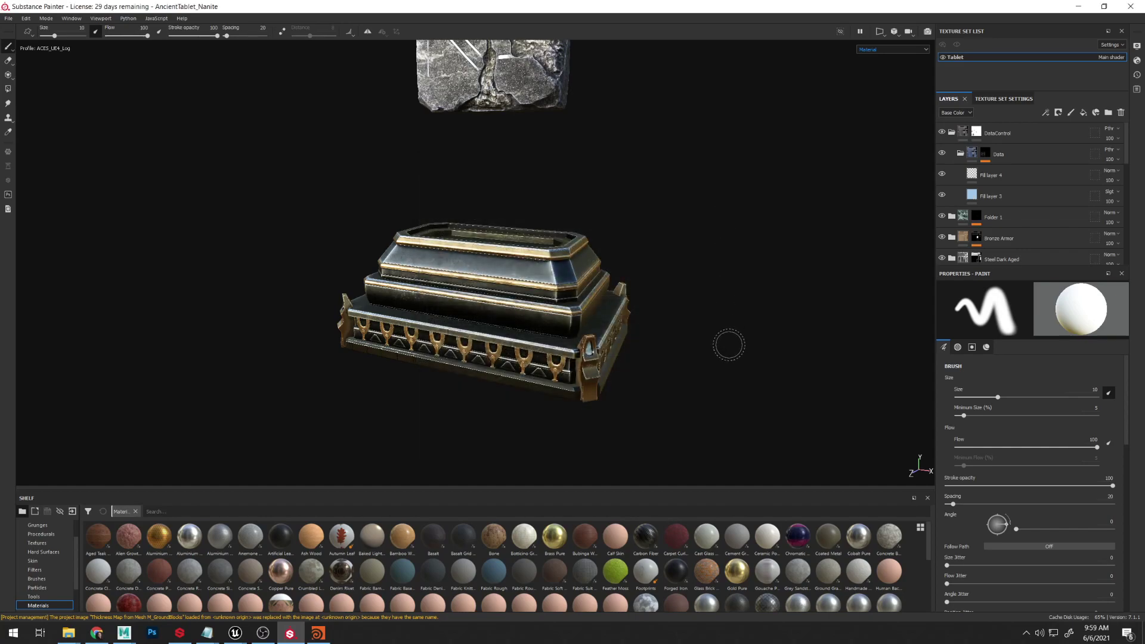
- Inspect the textured base's gold trim, arches and corner ornaments up close from several angles
scroll(719, 310, "up", 4)
middle_click_drag(768, 348, 721, 113, "alt")
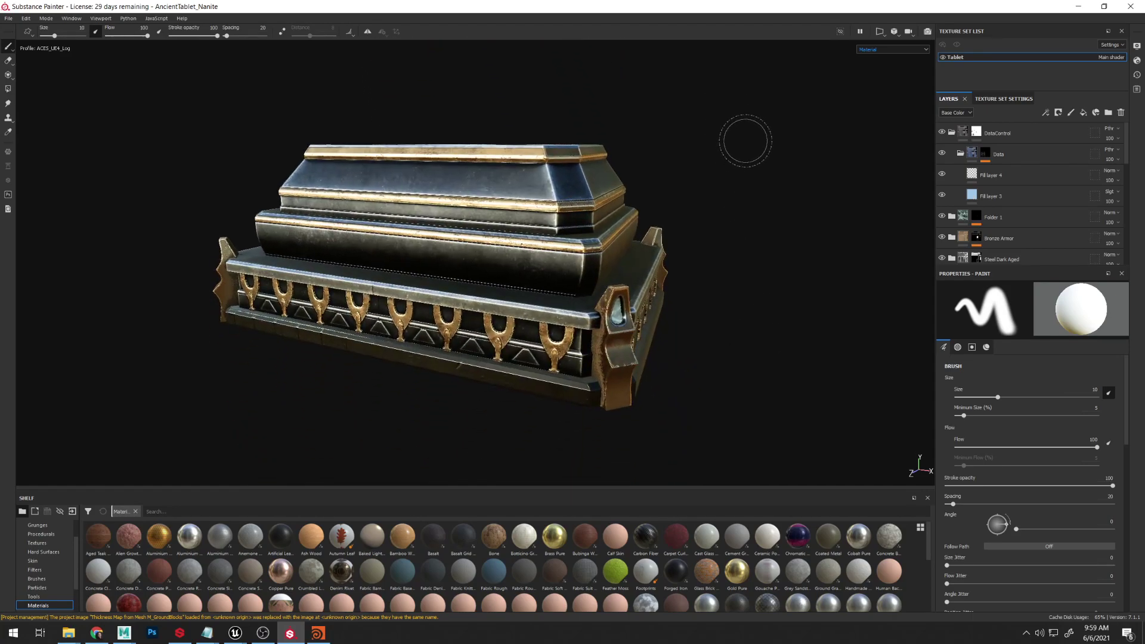
left_click_drag(746, 141, 803, 123, "alt")
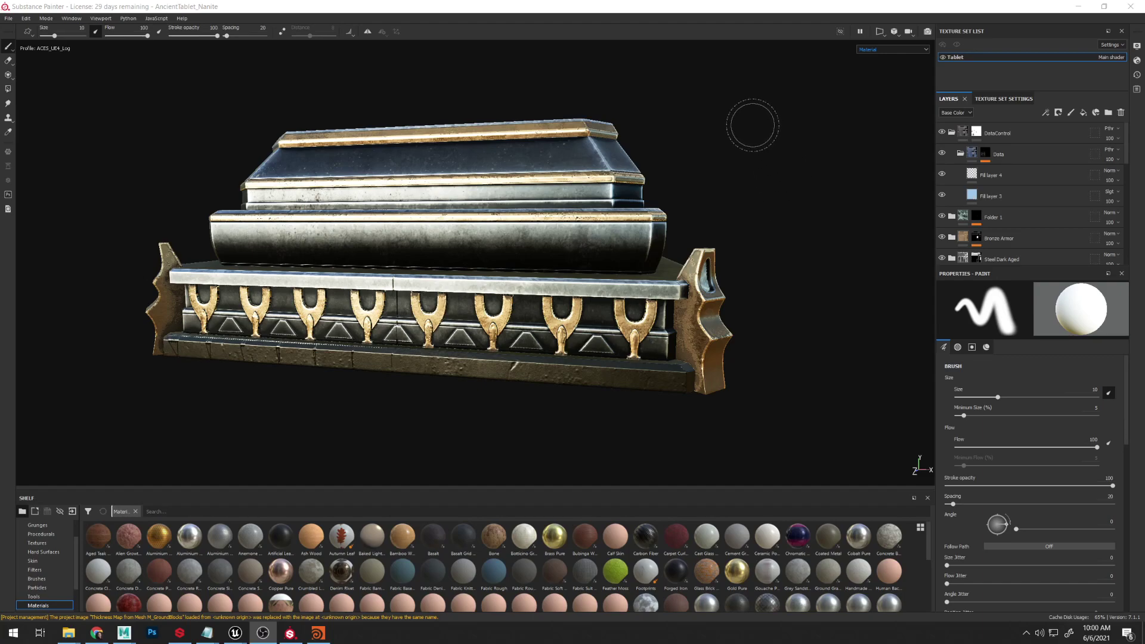
mouse_move(749, 123)
left_mouse_down("alt")
mouse_move(790, 133)
mouse_move(777, 130)
left_mouse_up("alt")
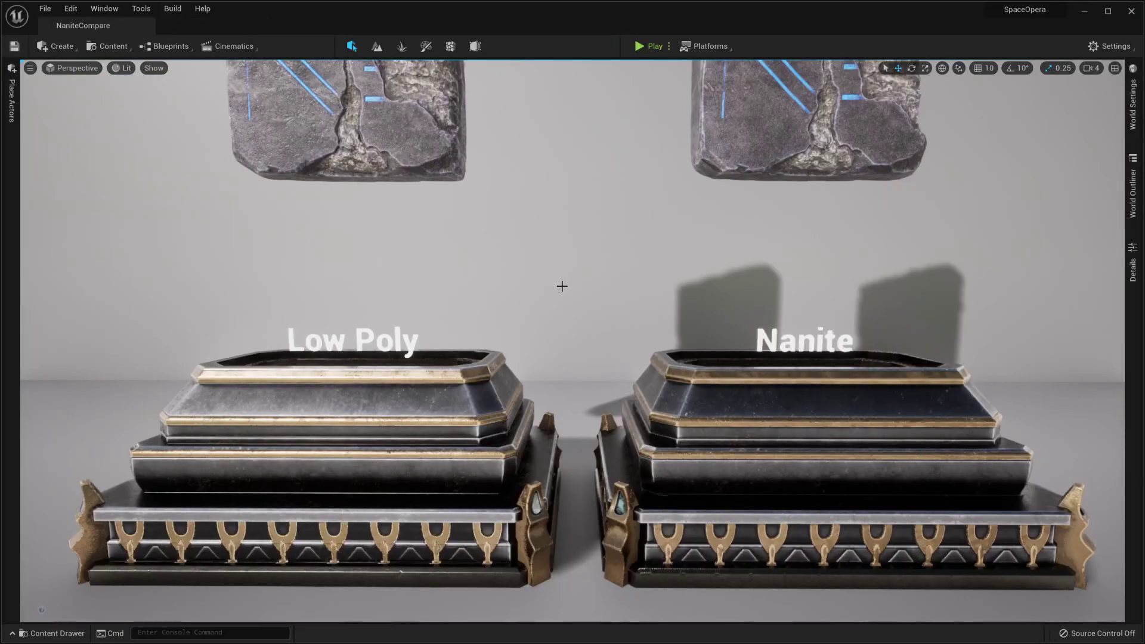
- Switch to Unreal Engine's NaniteCompare level and compare the Low Poly and Nanite tablets and bases from several distances
key("q")
right_click_drag(562, 286, 562, 286)
key("w")
key("d")
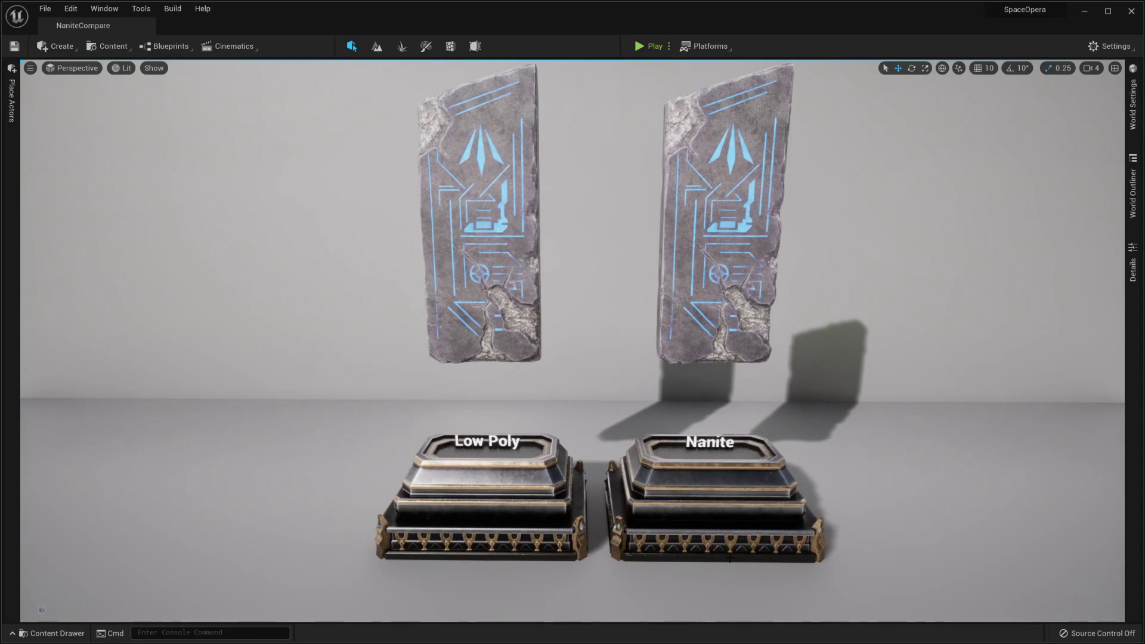
right_click_drag(876, 493, 876, 493)
right_click_drag(914, 453, 914, 453)
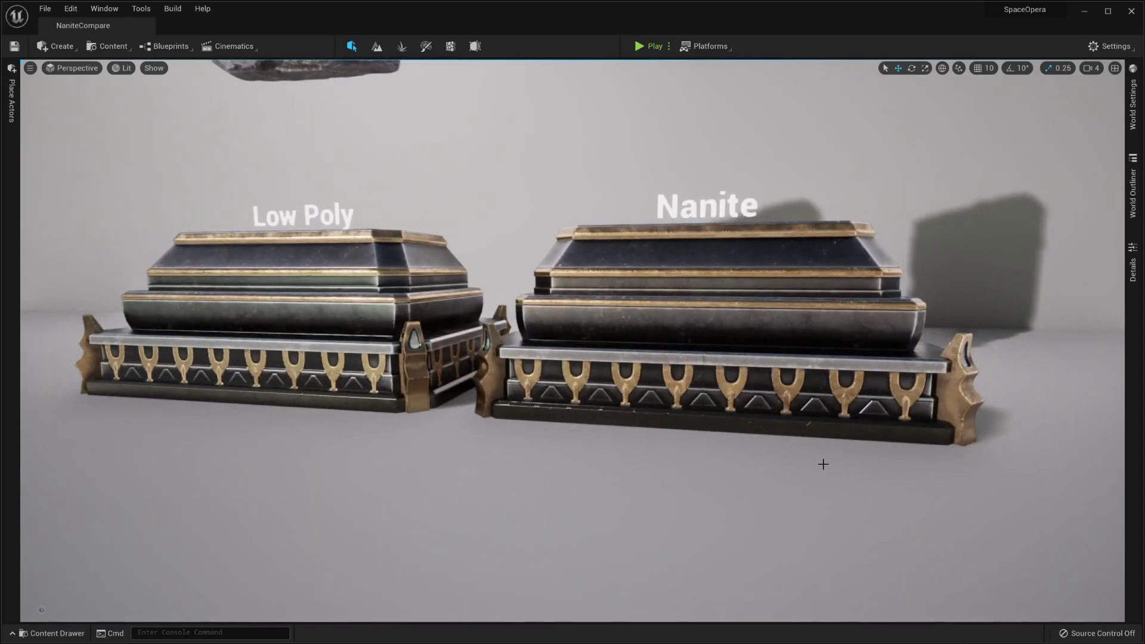
right_click_drag(823, 464, 823, 464)
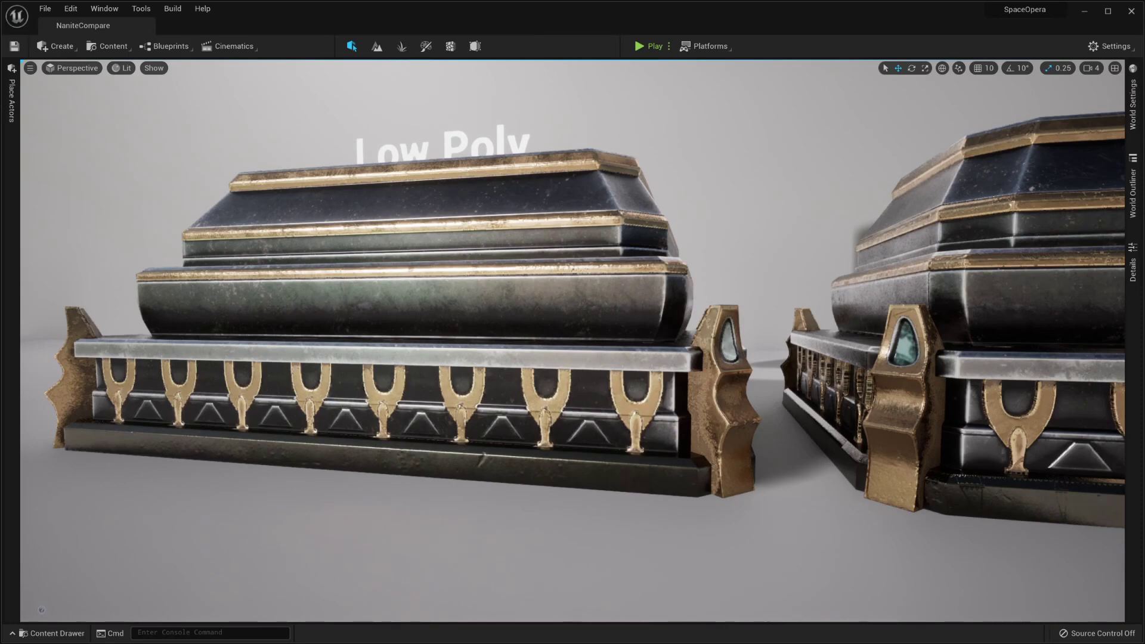
- Compare the gold trim, arches and gem-set corner ornaments of the Low Poly and Nanite bases up close
right_click_drag(742, 481, 742, 481)
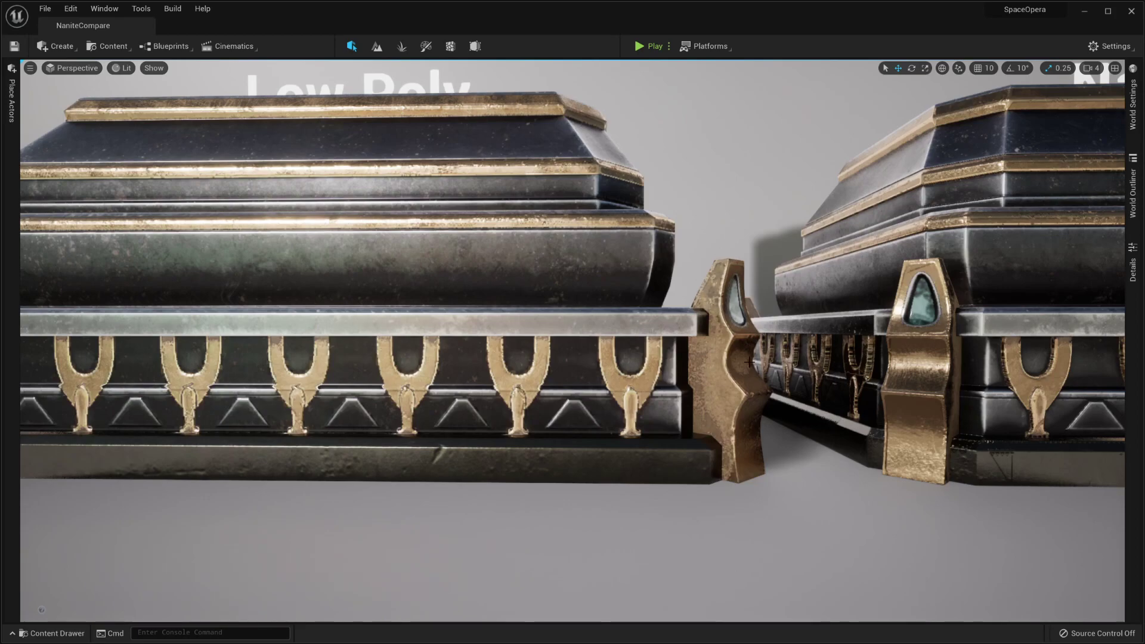
right_click_drag(773, 357, 773, 358)
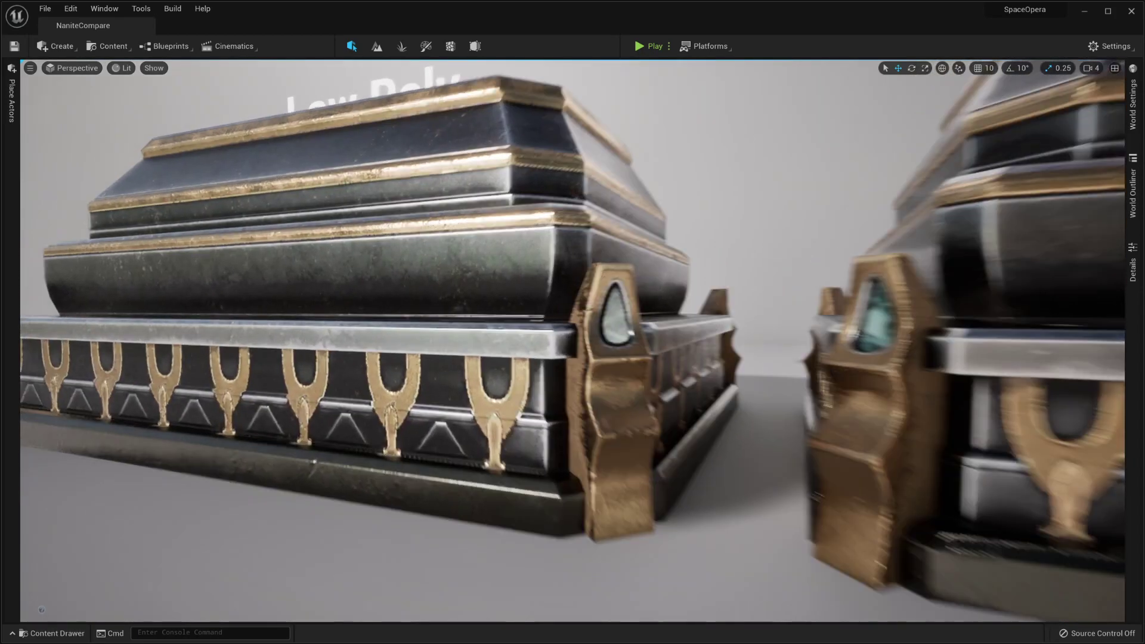
right_click_drag(667, 349, 667, 348)
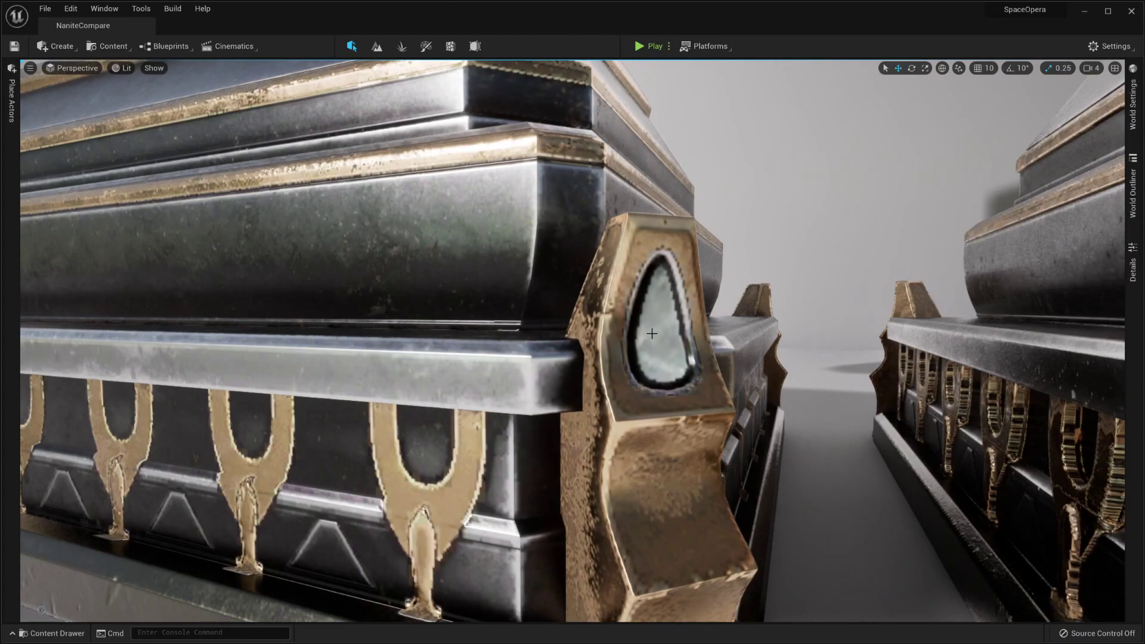
right_click_drag(678, 359, 678, 358)
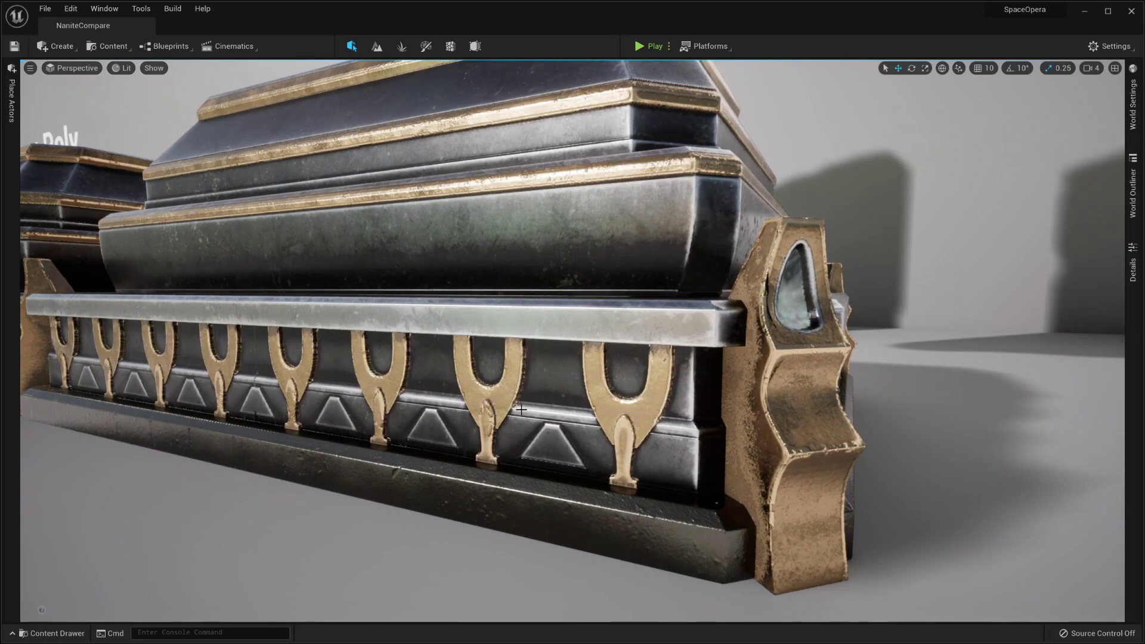
right_click_drag(552, 413, 552, 413)
right_click_drag(684, 399, 661, 403)
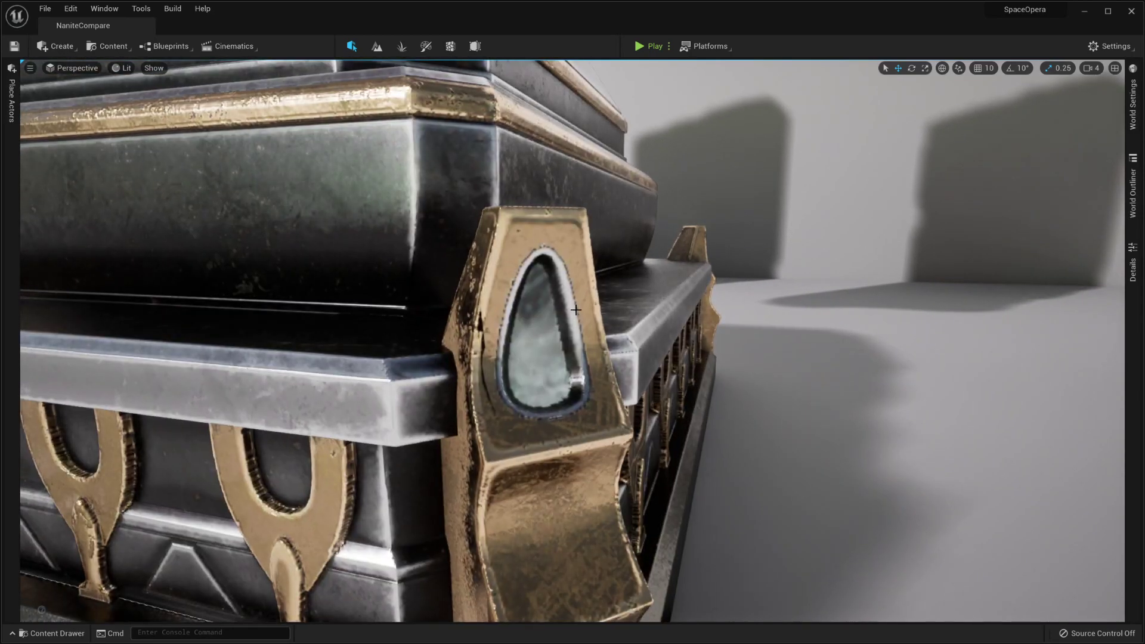
right_click_drag(580, 349, 580, 349)
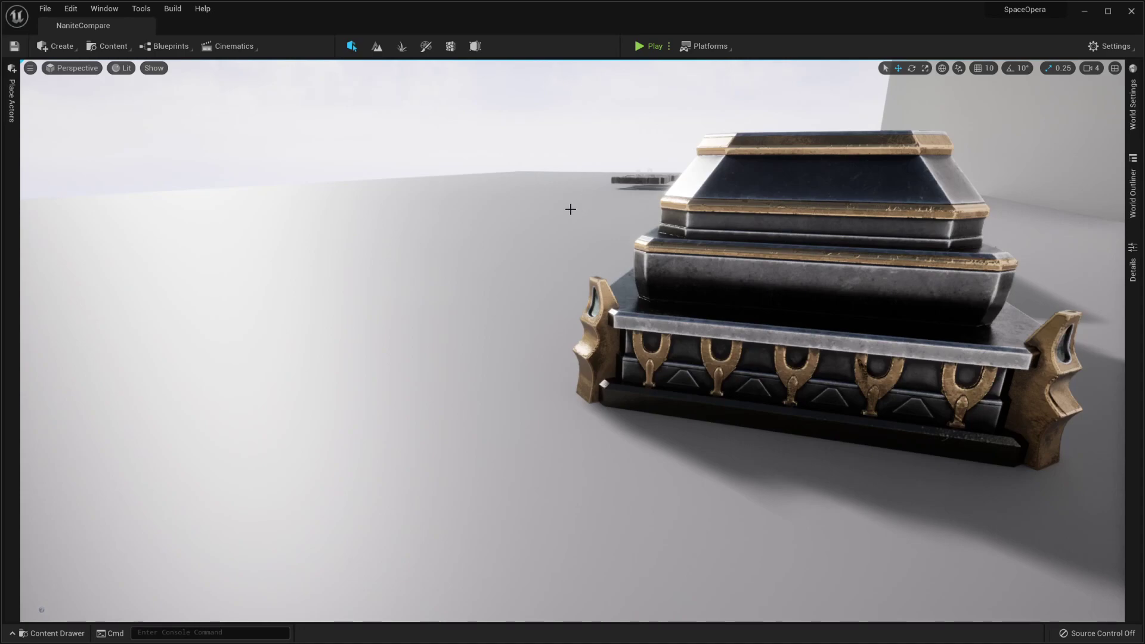
- Examine the tablet base from its short side, moving closer to the corner ornament and the gold arches
left_click_drag(514, 327, 495, 239)
middle_click_drag(647, 340, 647, 414)
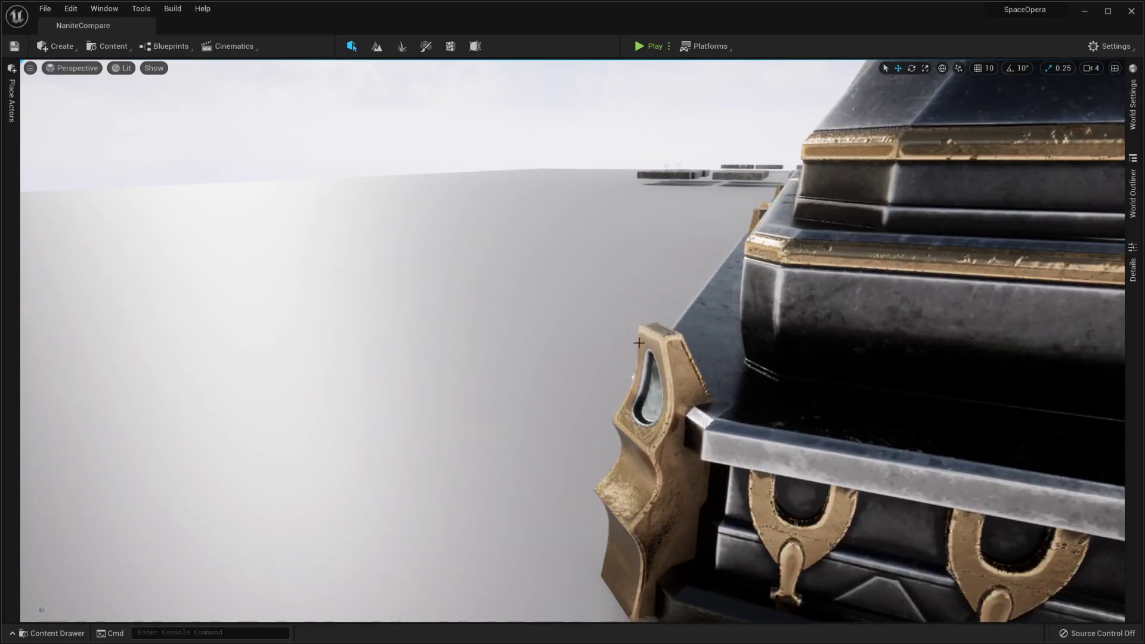
right_click_drag(524, 361, 796, 352)
right_click_drag(573, 352, 701, 331)
right_click_drag(574, 352, 691, 280)
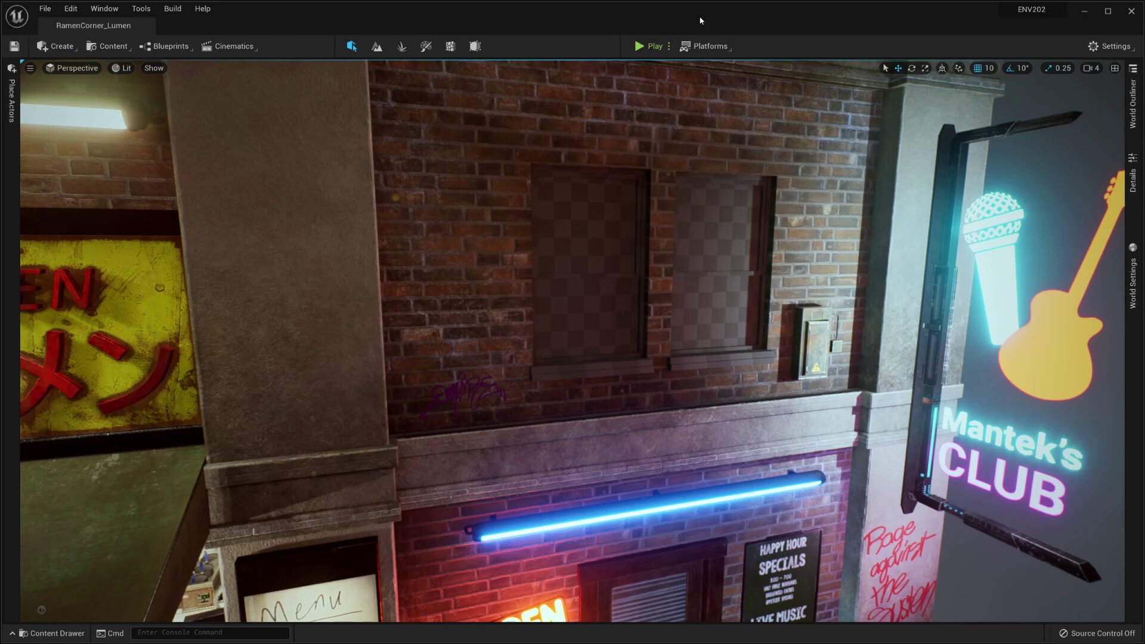
- In the RamenCorner_Lumen level, disable Nanite on the Windows static mesh from the ENV202 Architecture/Mesh folder
right_click_drag(846, 266, 808, 265)
right_click_drag(637, 308, 674, 301)
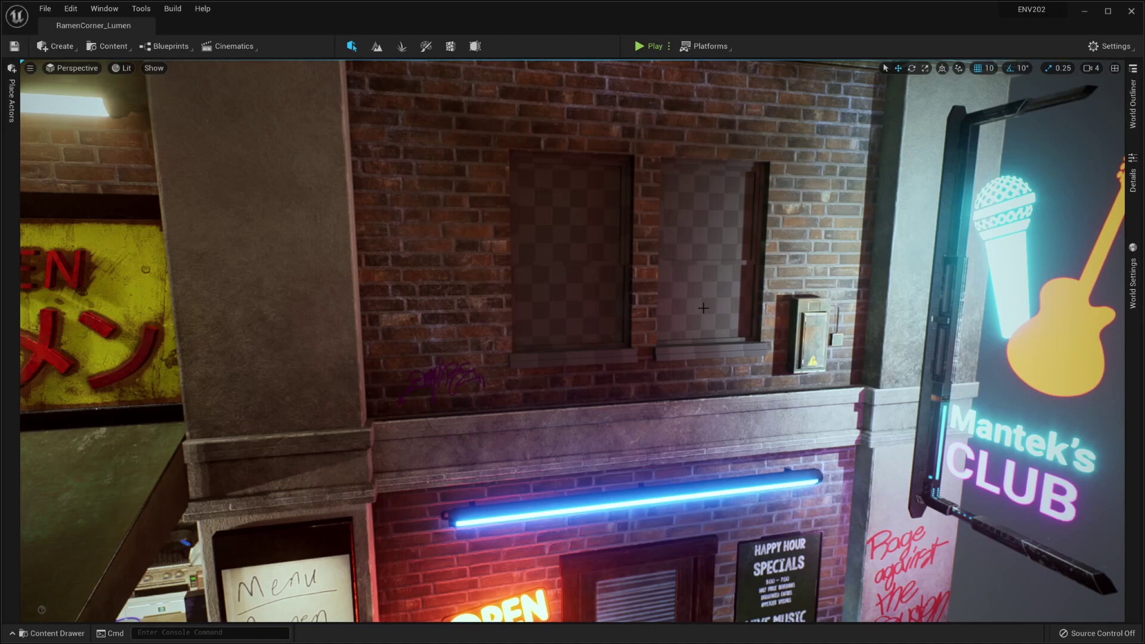
key("ctrl+space")
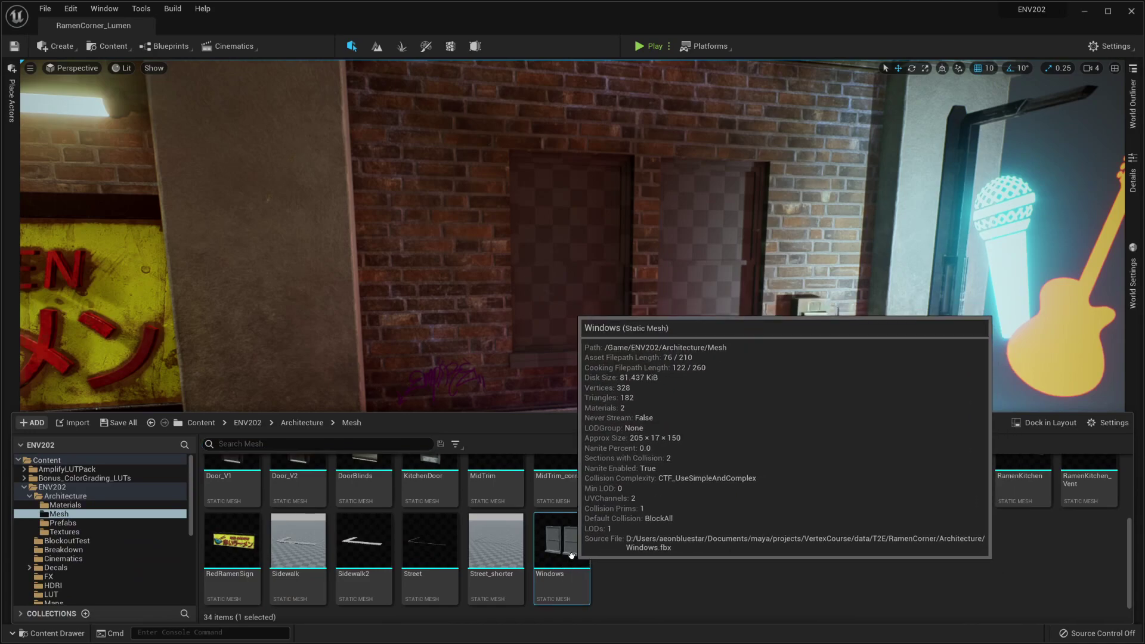
right_click(571, 556)
mouse_move(730, 199)
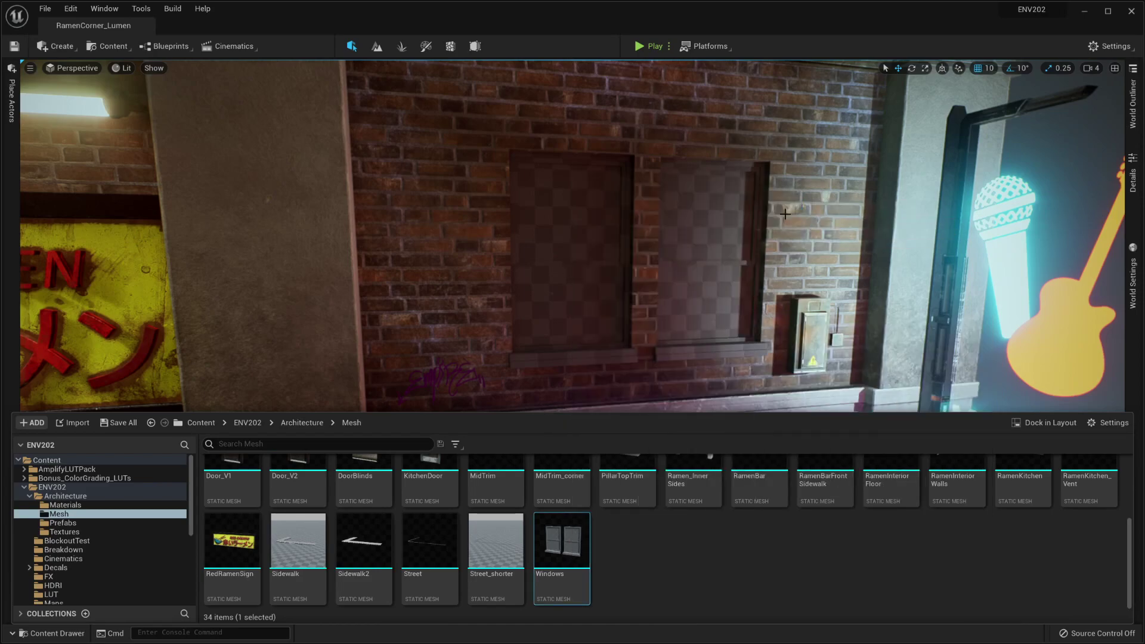
left_click(782, 215)
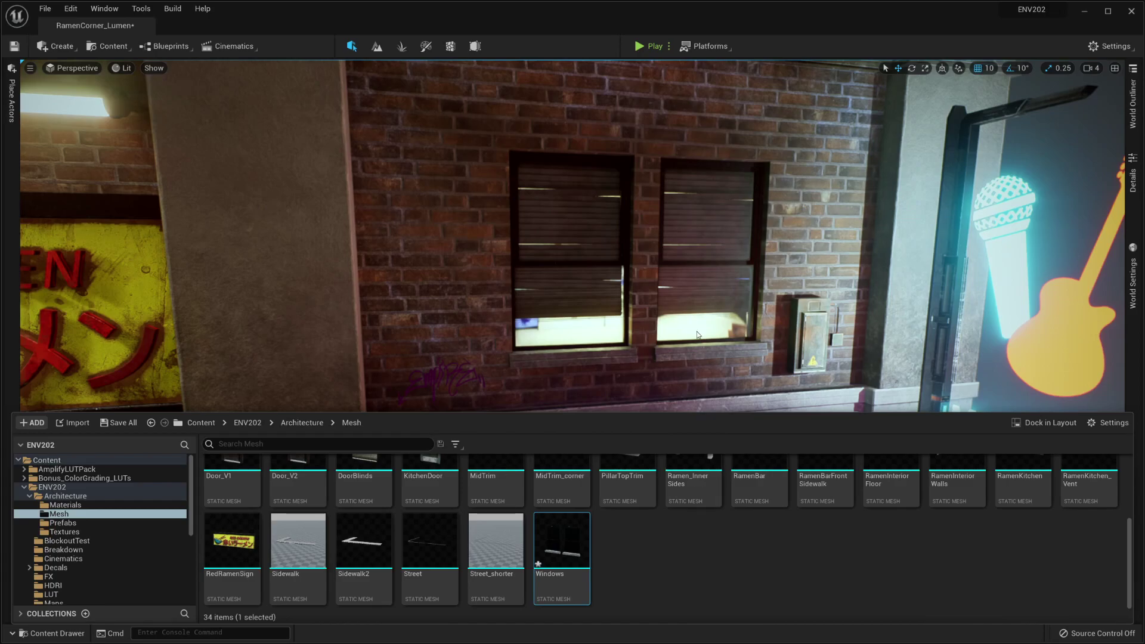
- View the upper-floor windows with their glass and blinds, and the club entrance below them
right_click_drag(699, 327, 825, 287)
right_click_drag(554, 253, 514, 352)
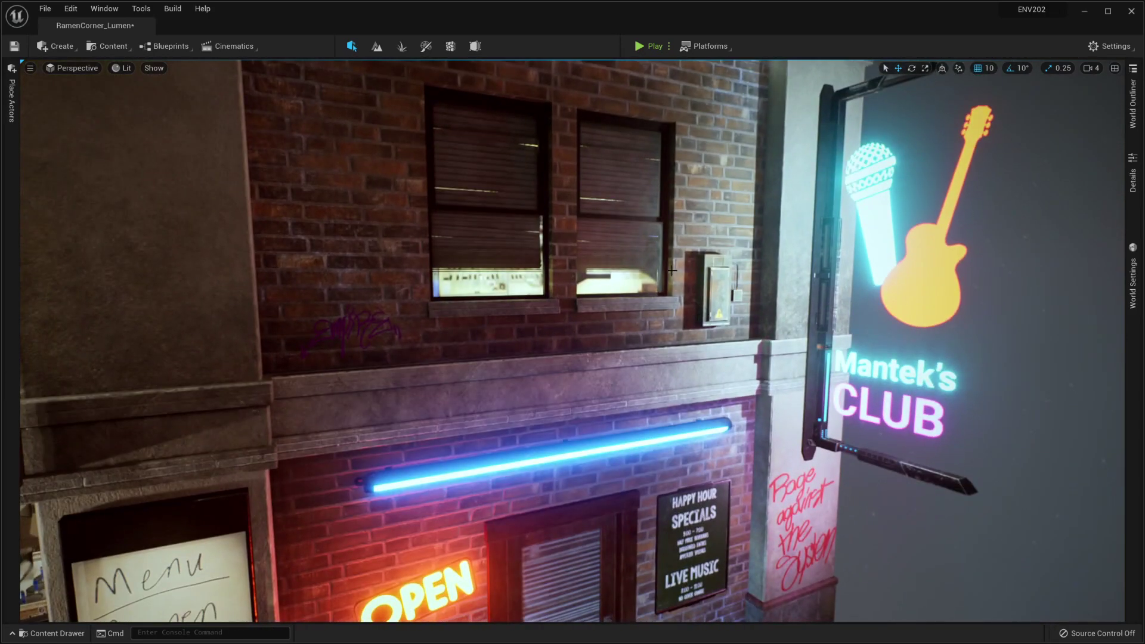
right_click_drag(673, 271, 673, 454)
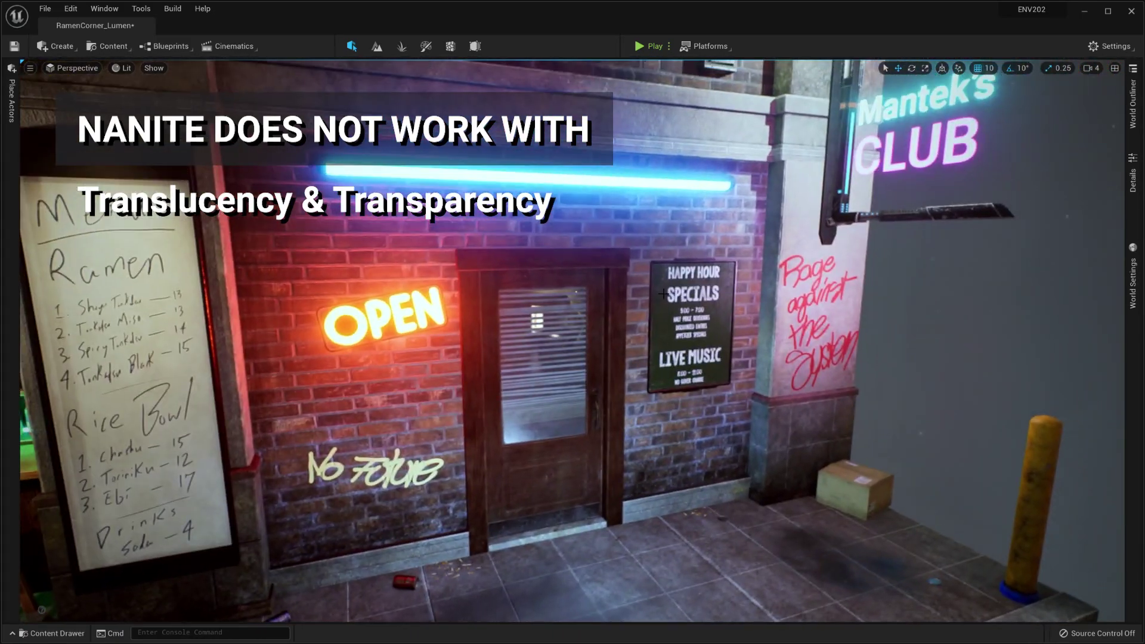
- Select the brick wall around the club door and examine it with its signs, graffiti and neon light
left_click(673, 453)
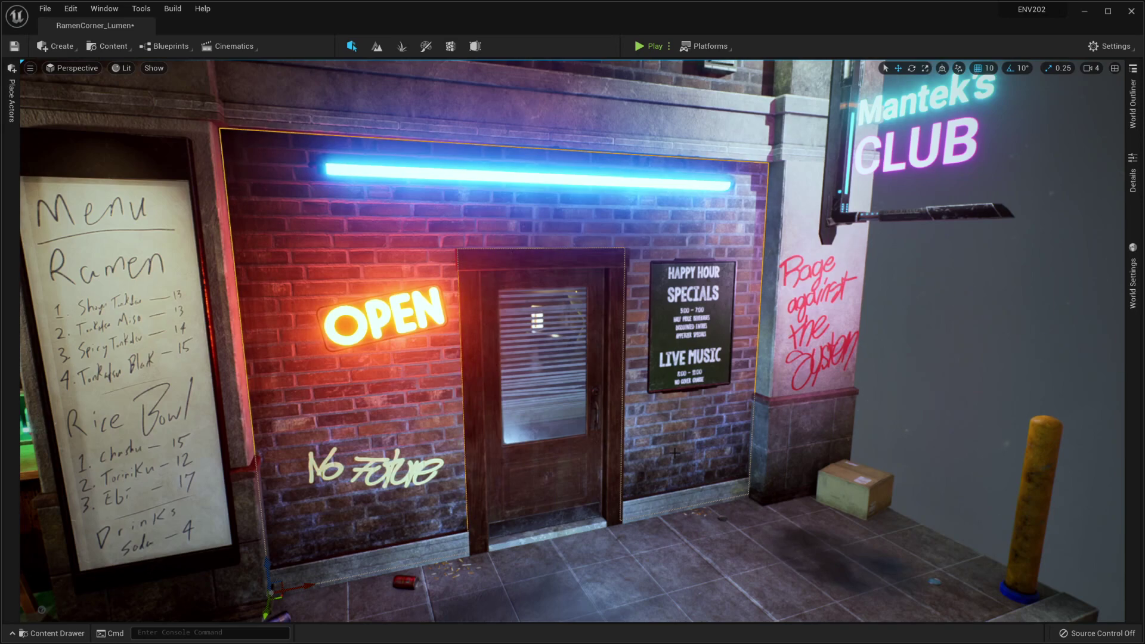
right_click_drag(734, 453, 768, 455)
key("d")
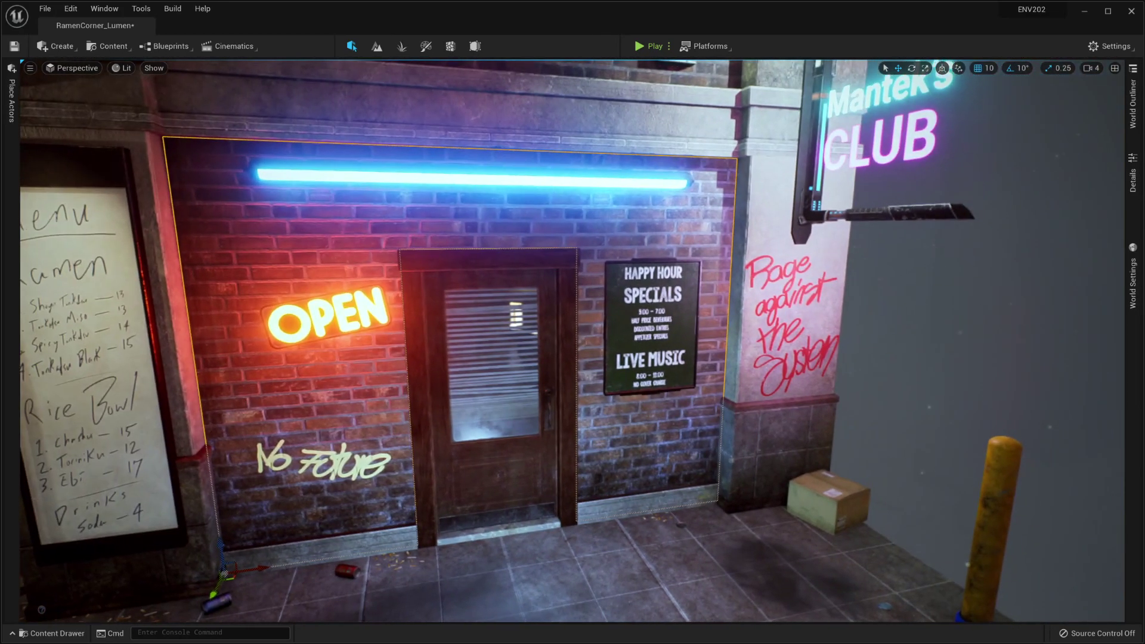
right_click_drag(749, 362, 749, 362)
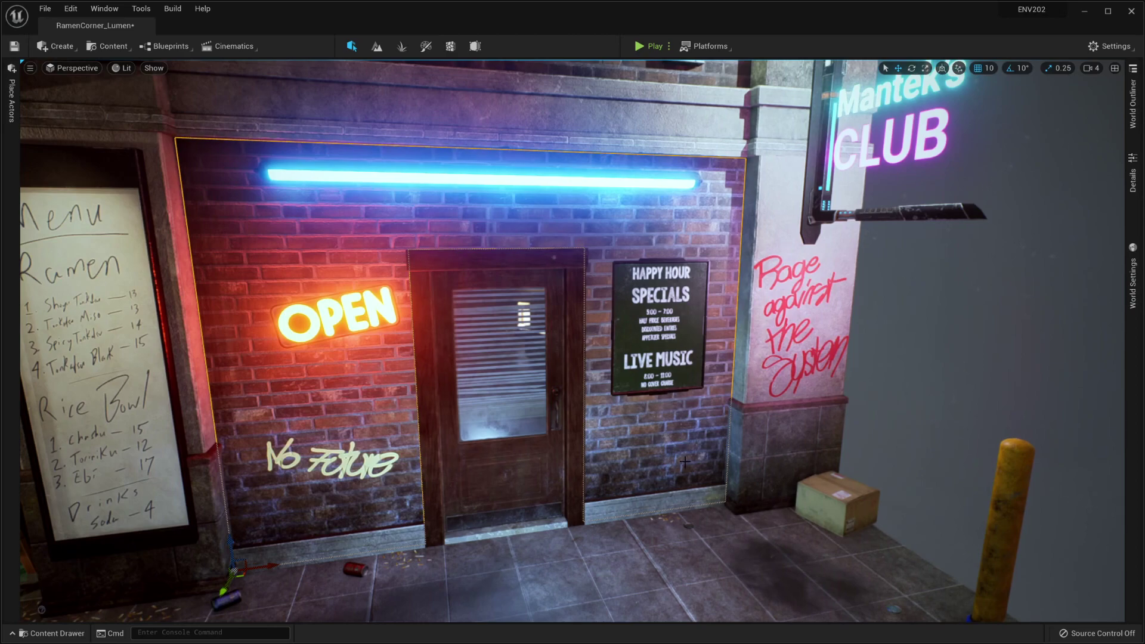
right_click_drag(687, 454, 685, 460)
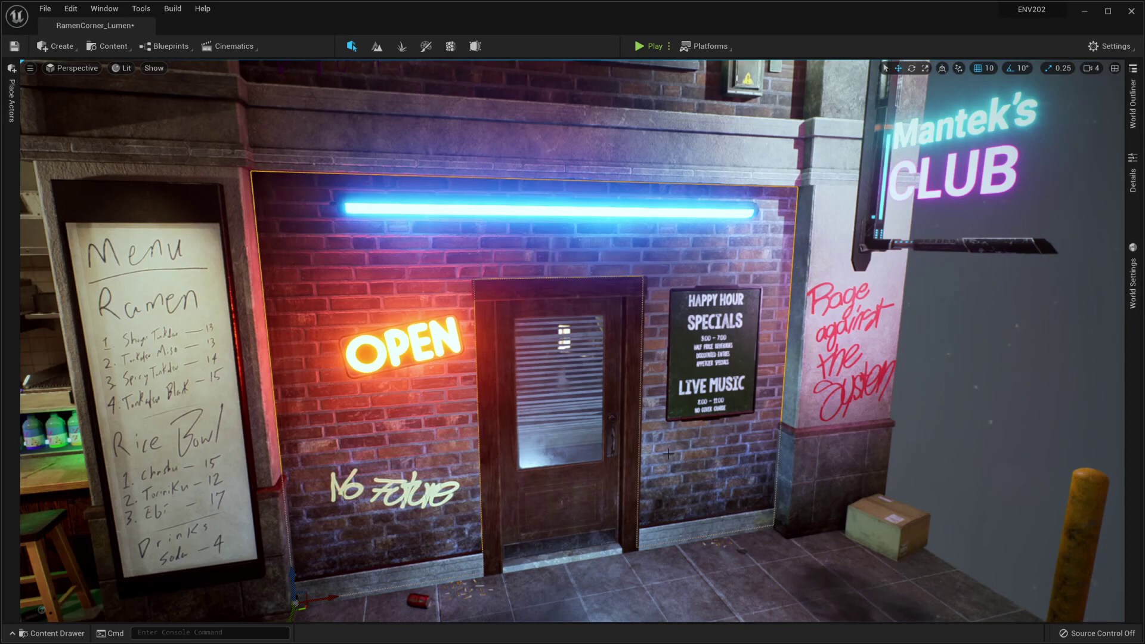
left_click_drag(696, 457, 677, 531)
right_click_drag(695, 457, 695, 457)
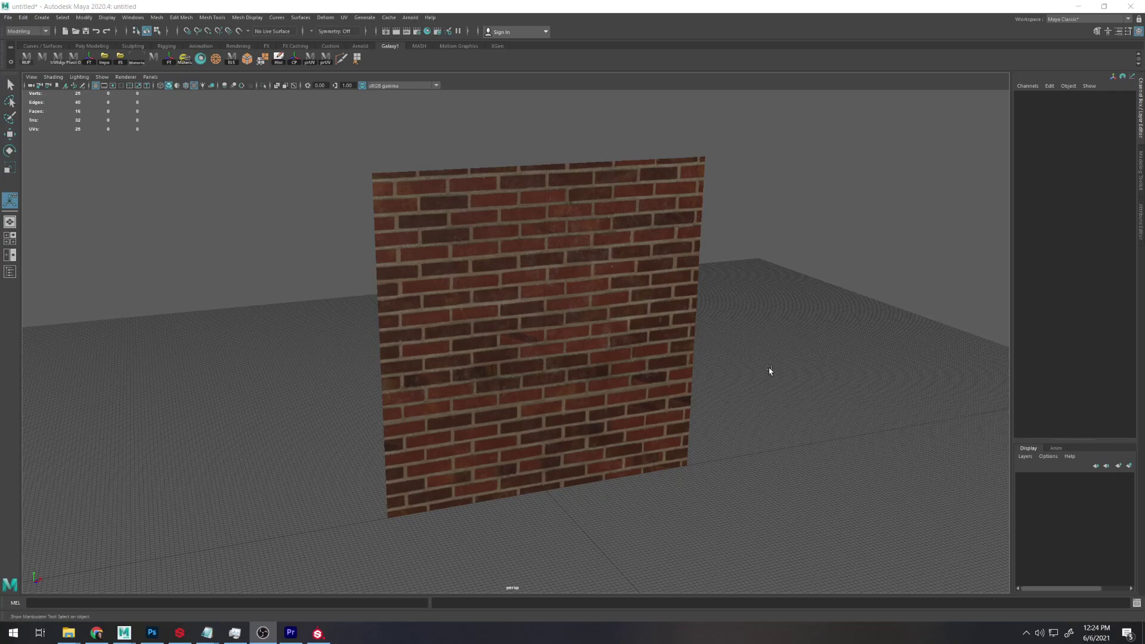
- Switch to Maya, select the brick-textured plane and subdivide its faces two more times
left_click(567, 331)
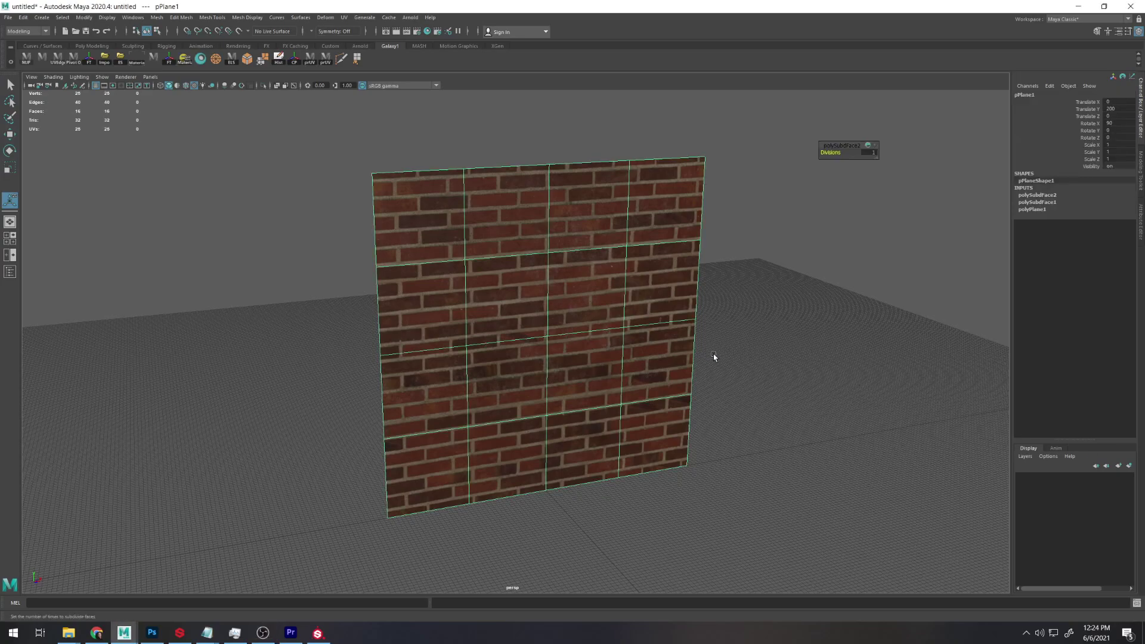
key("g")
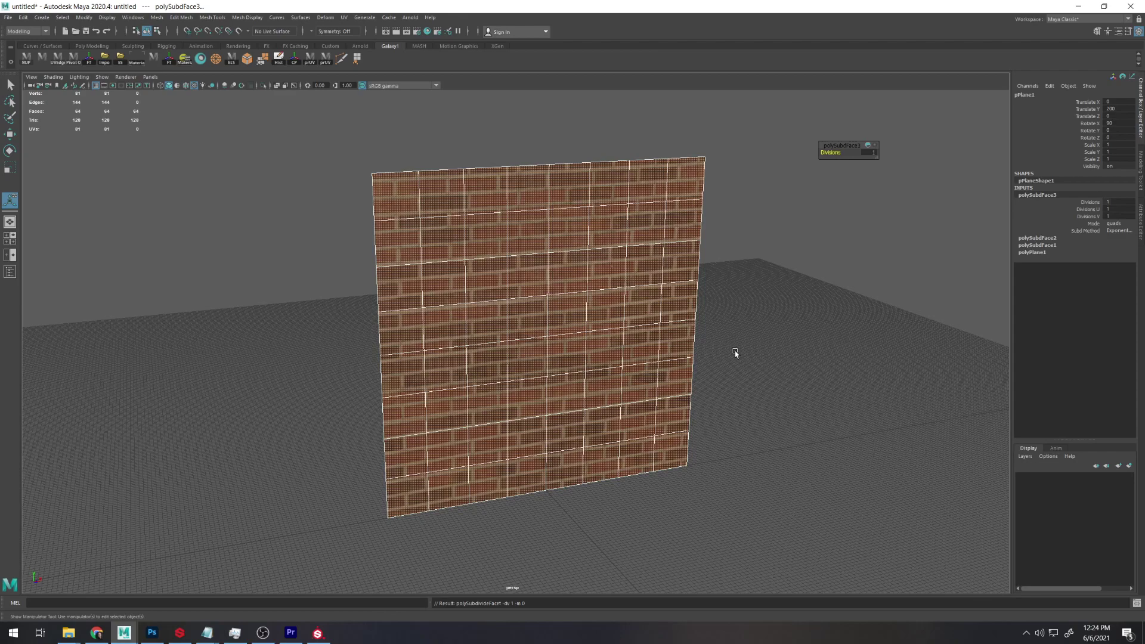
key("g")
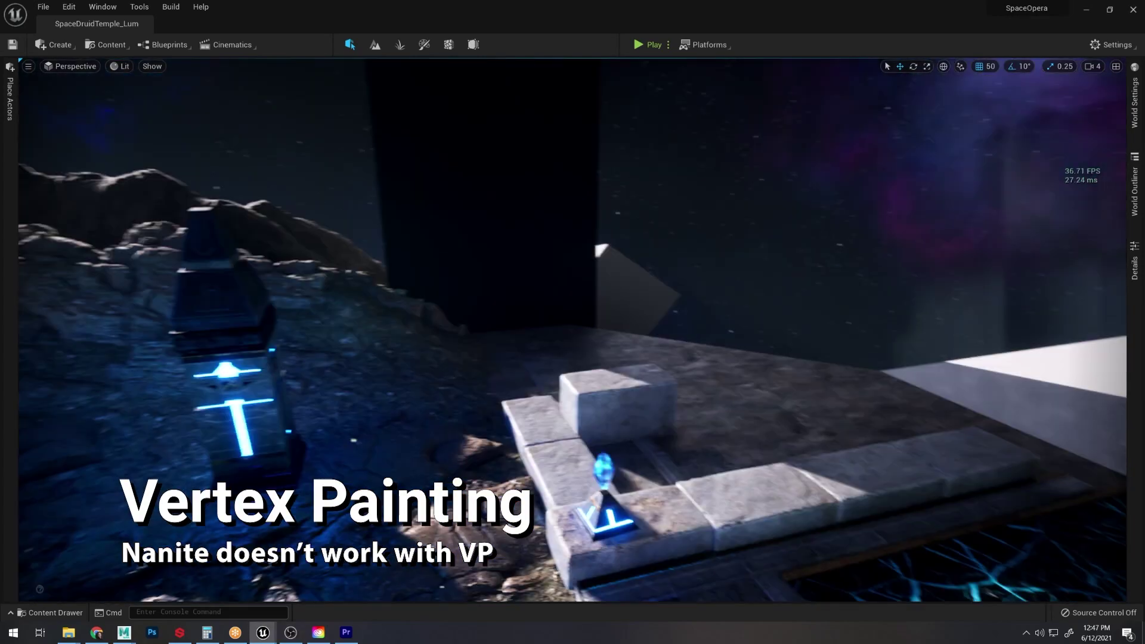
- Switch to Unreal Engine's SpaceDruidTemple level and view the temple facade, glowing pillars and stone blocks
mouse_move(736, 394)
right_mouse_down()
mouse_move(706, 420)
mouse_move(732, 444)
mouse_move(716, 417)
mouse_move(735, 394)
right_mouse_up()
left_click(736, 394)
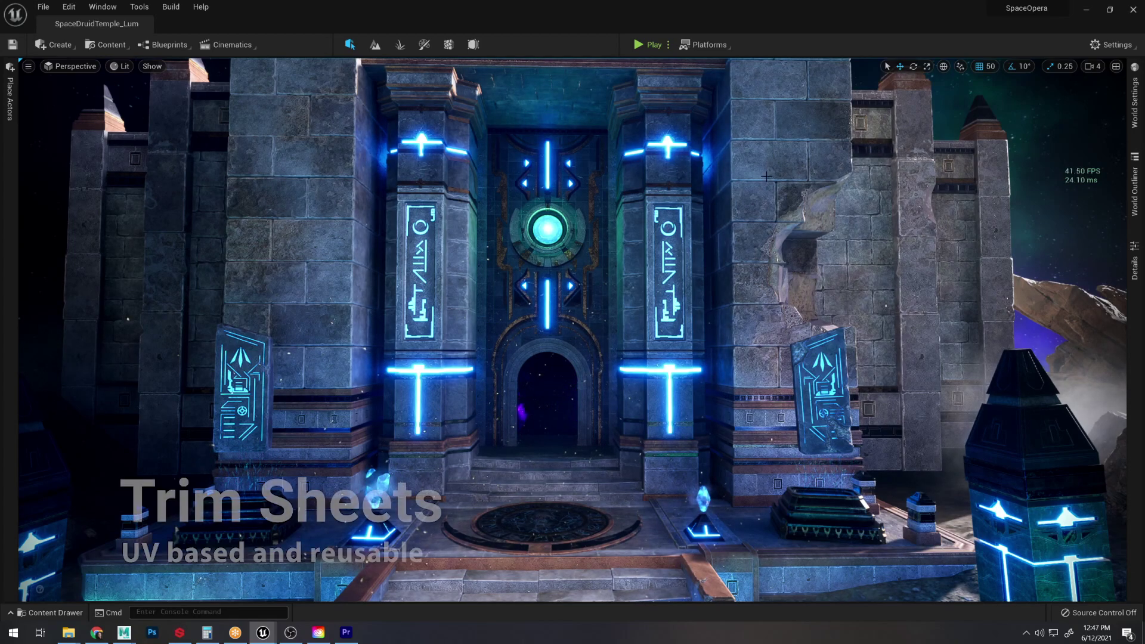
right_click_drag(572, 330, 448, 406)
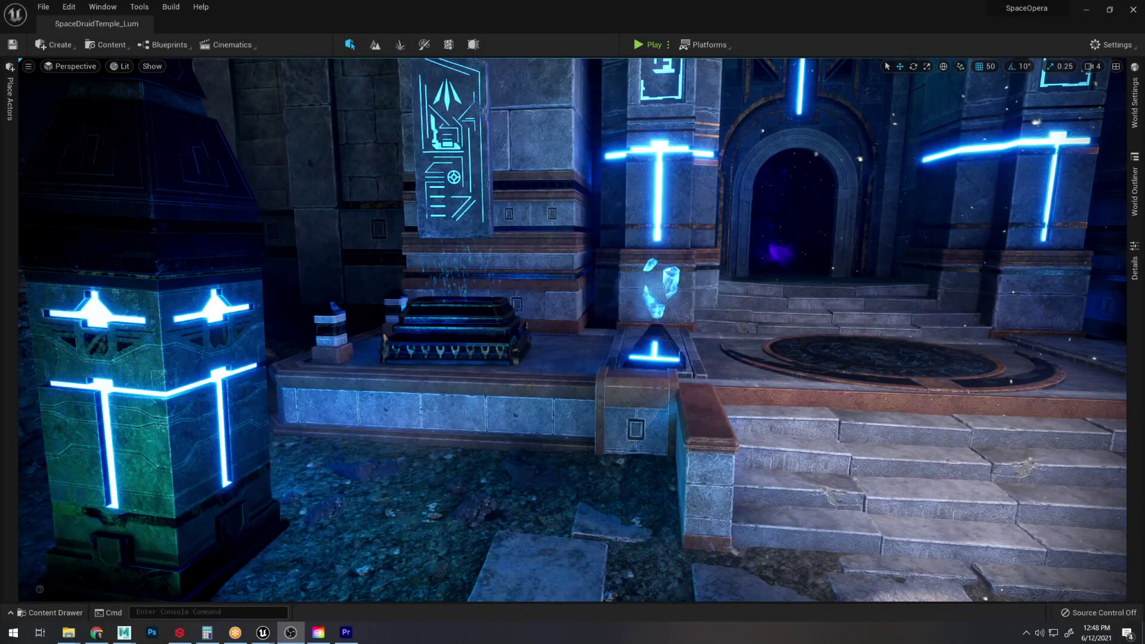
mouse_move(418, 415)
right_mouse_down()
mouse_move(310, 416)
mouse_move(418, 415)
right_mouse_up()
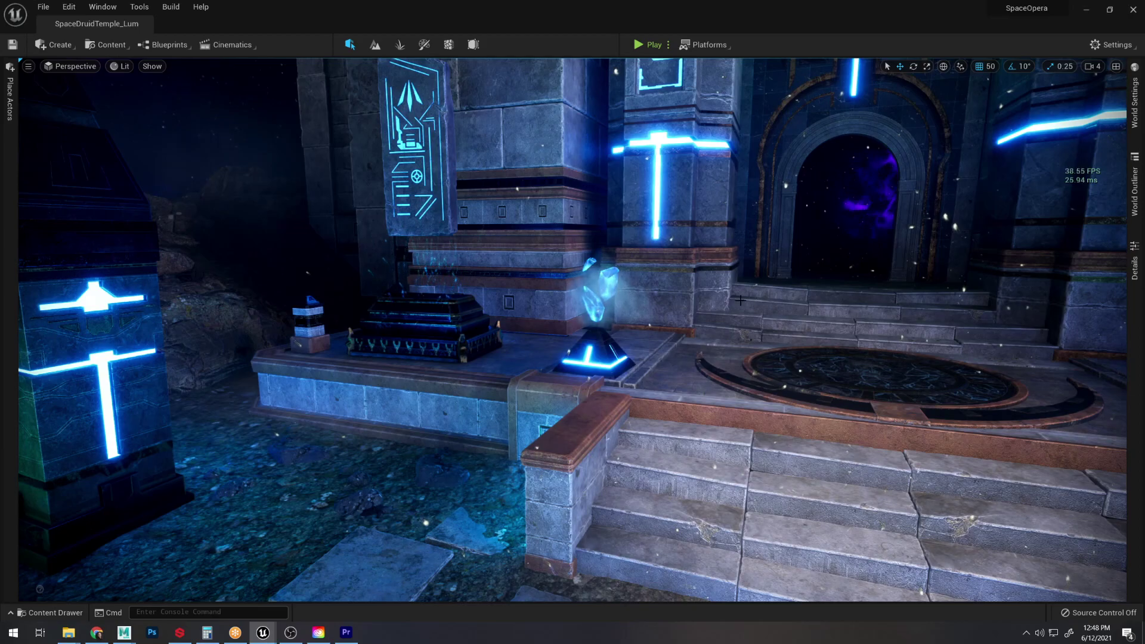
- Inspect the temple's portal, glowing columns, trim bands, damaged wall and front stairs from several angles
right_click_drag(740, 300, 794, 295)
key("d")
key("e")
key("w")
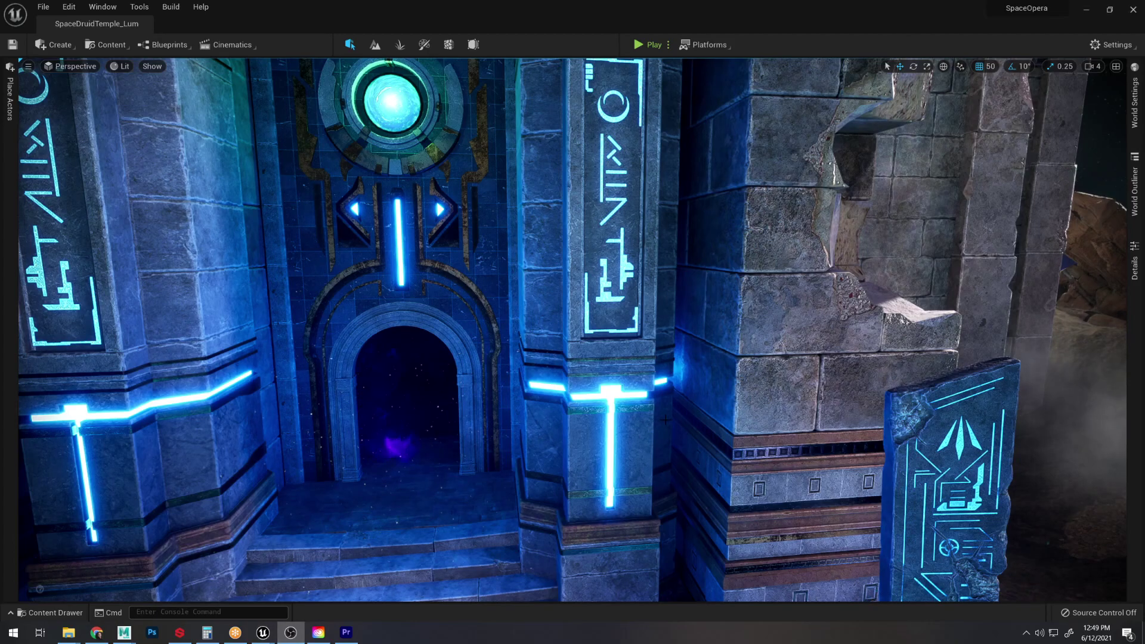
mouse_move(665, 419)
right_mouse_down()
mouse_move(489, 412)
mouse_move(585, 411)
mouse_move(584, 501)
mouse_move(609, 507)
mouse_move(601, 498)
mouse_move(665, 419)
right_mouse_up()
key("s")
right_click_drag(699, 377, 698, 377)
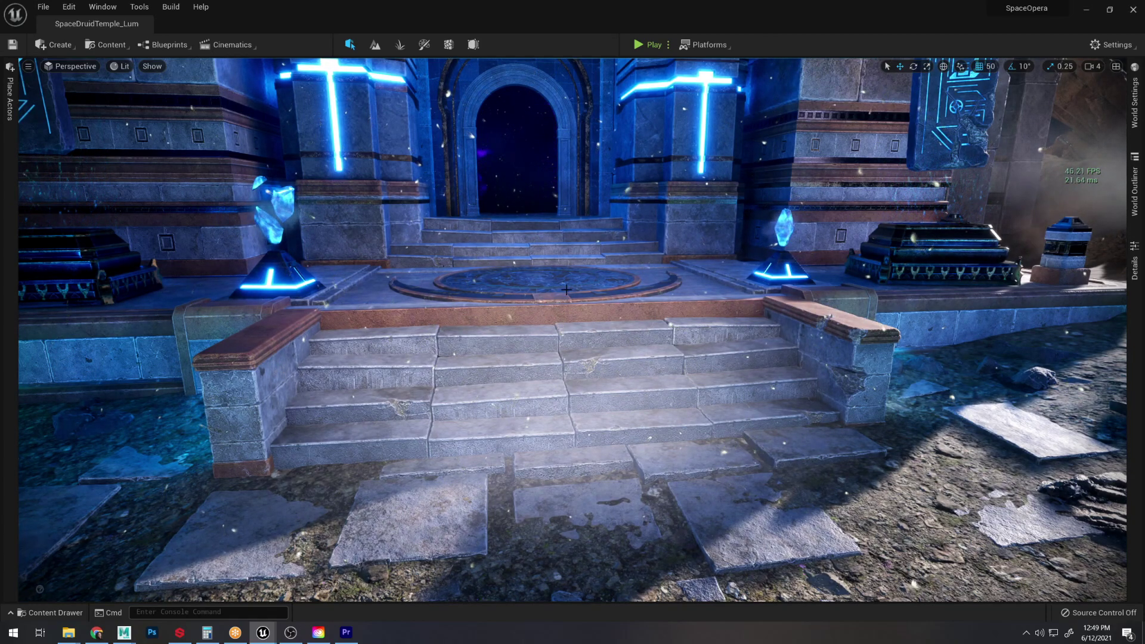
- Open the recently used NaniteCompare level
left_click(43, 7)
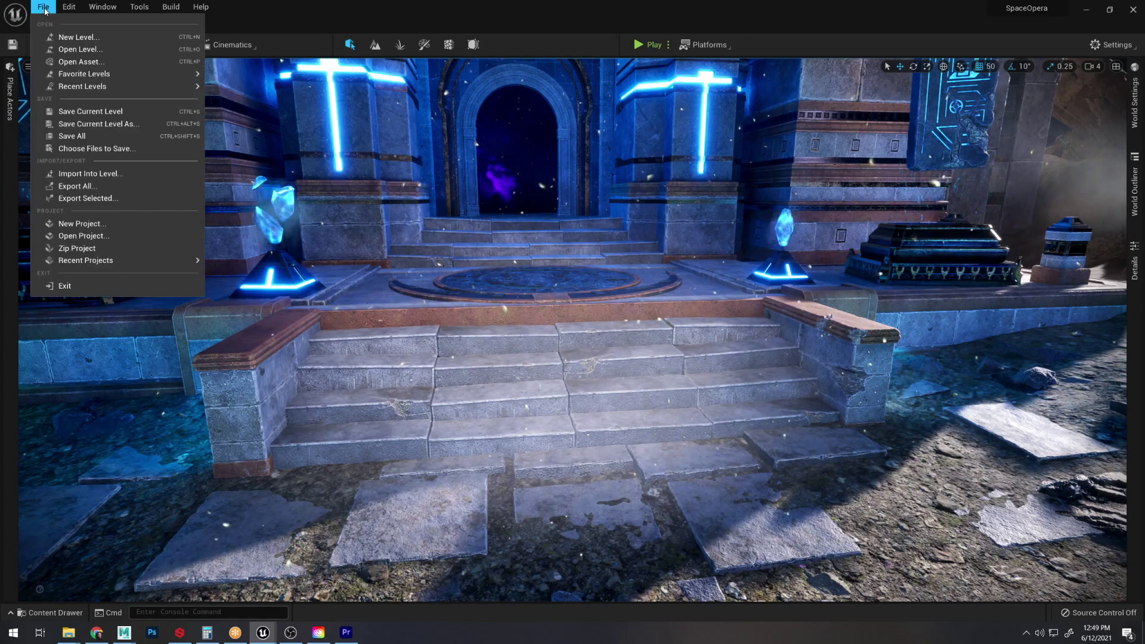
mouse_move(129, 77)
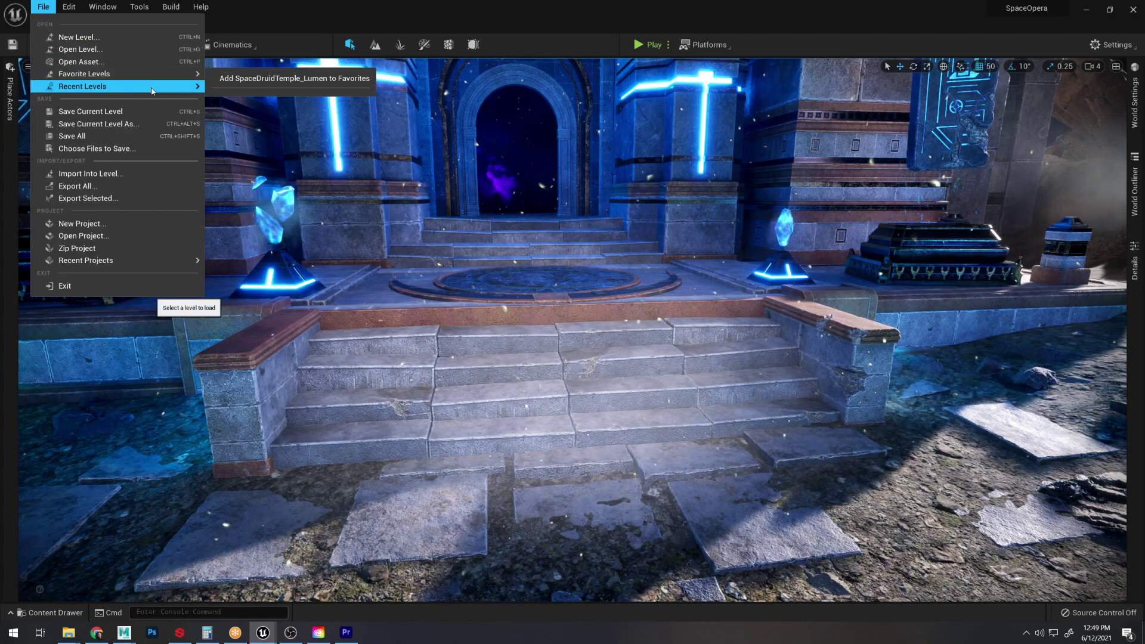
mouse_move(197, 87)
left_click(242, 110)
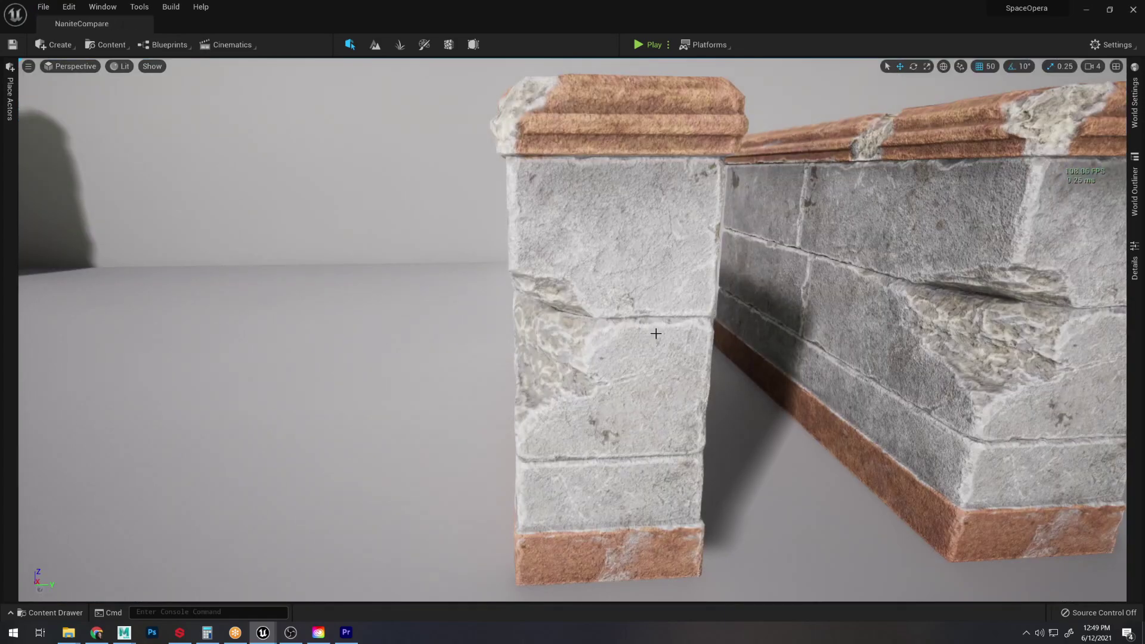
- Compare the two damaged stone walls with terracotta caps side by side from several angles
right_click_drag(657, 332, 653, 280)
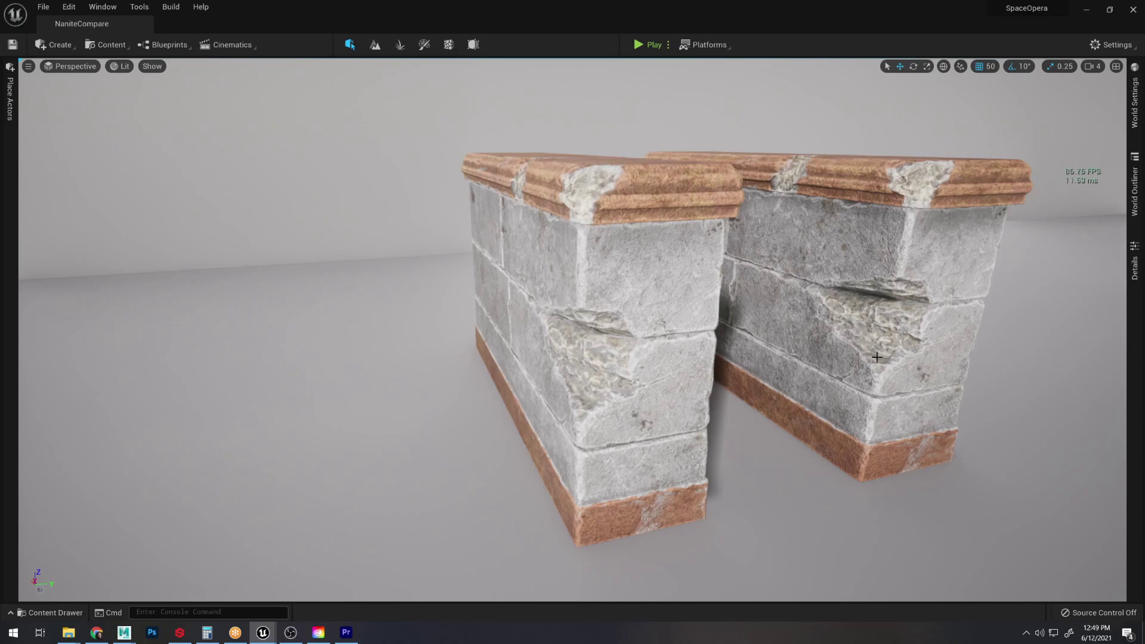
mouse_move(805, 368)
right_mouse_down()
mouse_move(756, 364)
mouse_move(806, 369)
right_mouse_up()
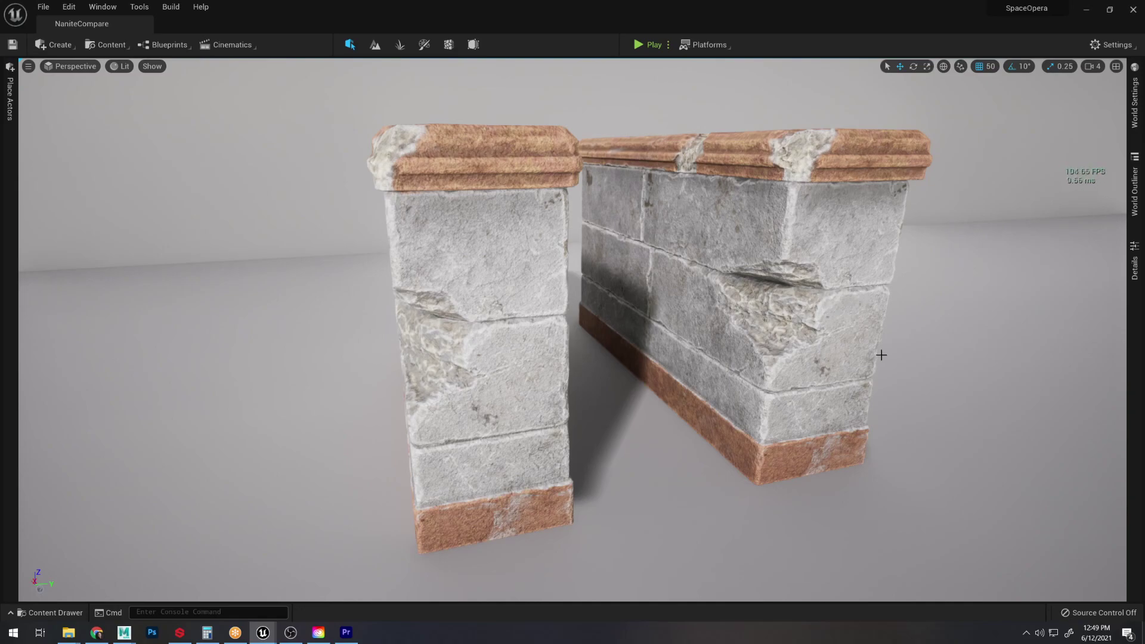
mouse_move(725, 389)
right_mouse_down()
mouse_move(753, 398)
mouse_move(718, 389)
right_mouse_up()
key("a")
left_click_drag(844, 388, 597, 347, "alt")
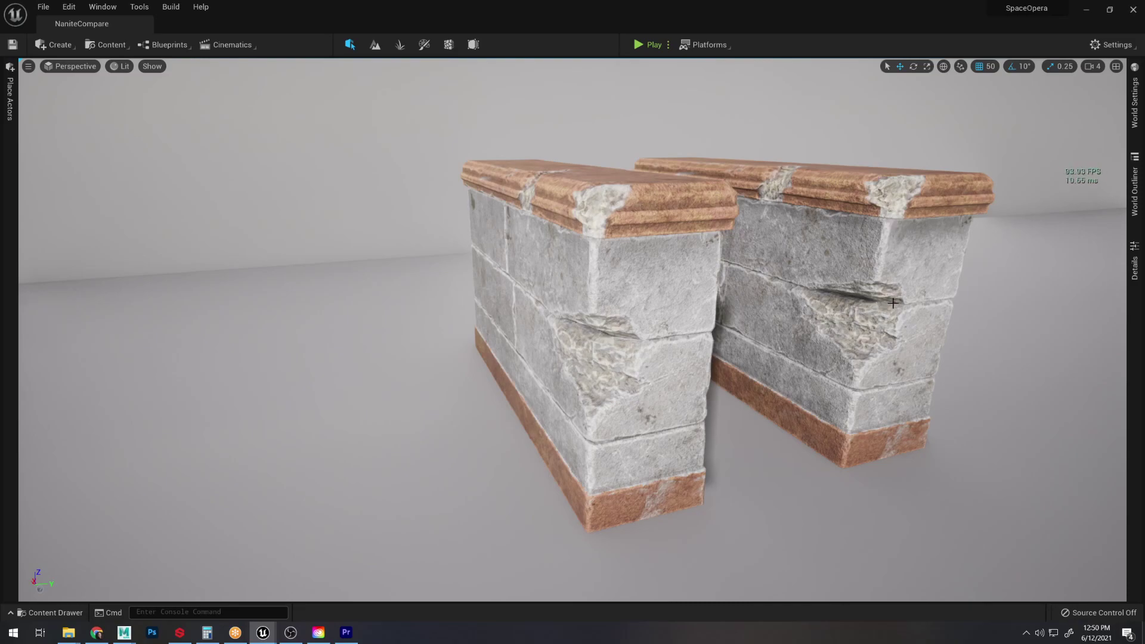
left_click_drag(892, 308, 796, 308, "alt")
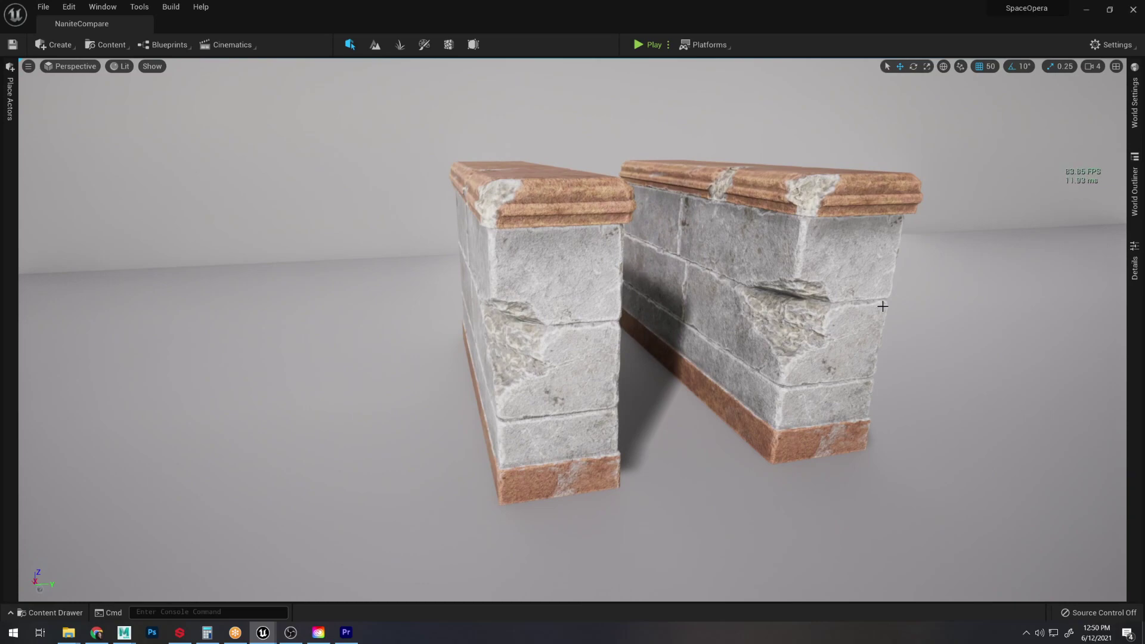